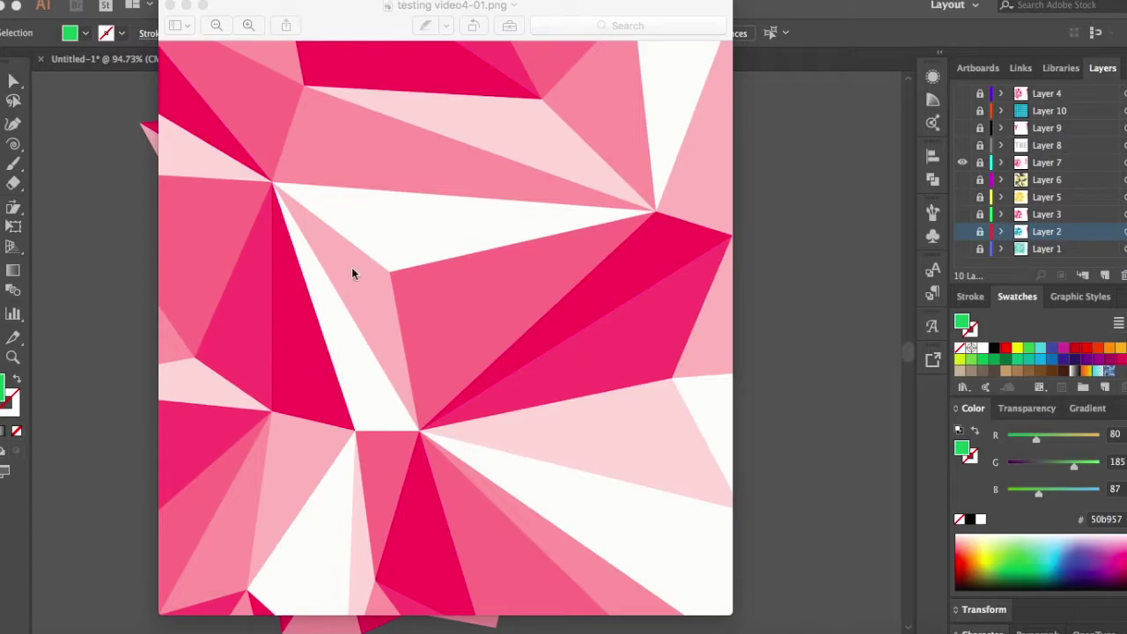
Bring the testing video.ai low-poly artwork back to the front.
click(752, 269)
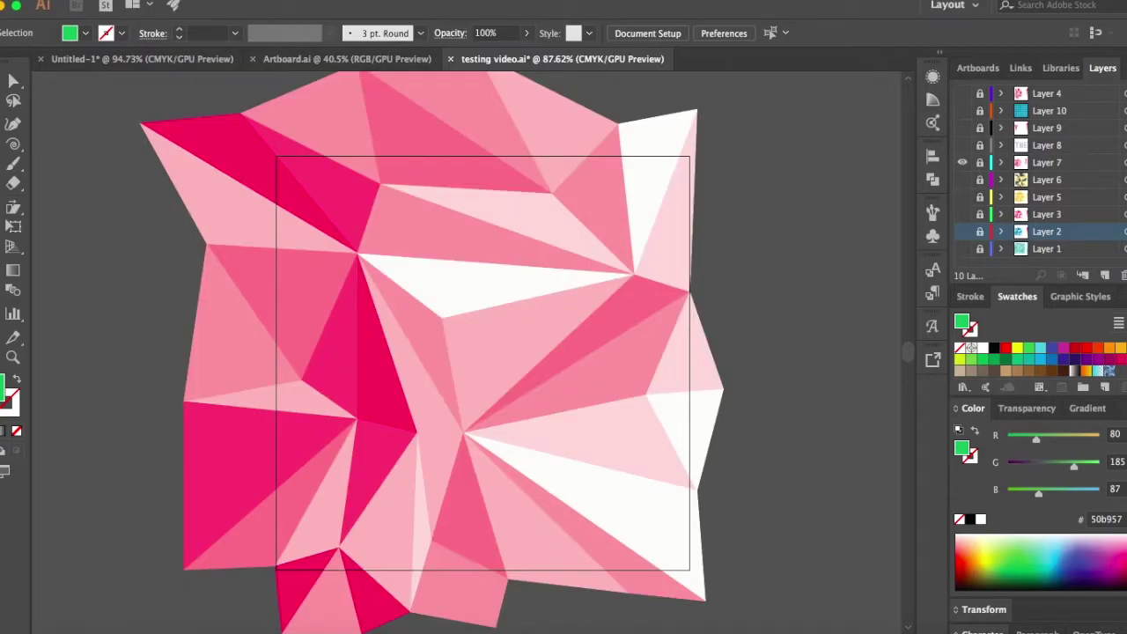
Create a new 8 x 8 in CMYK document, Untitled-5, from File > New.
click(119, 0)
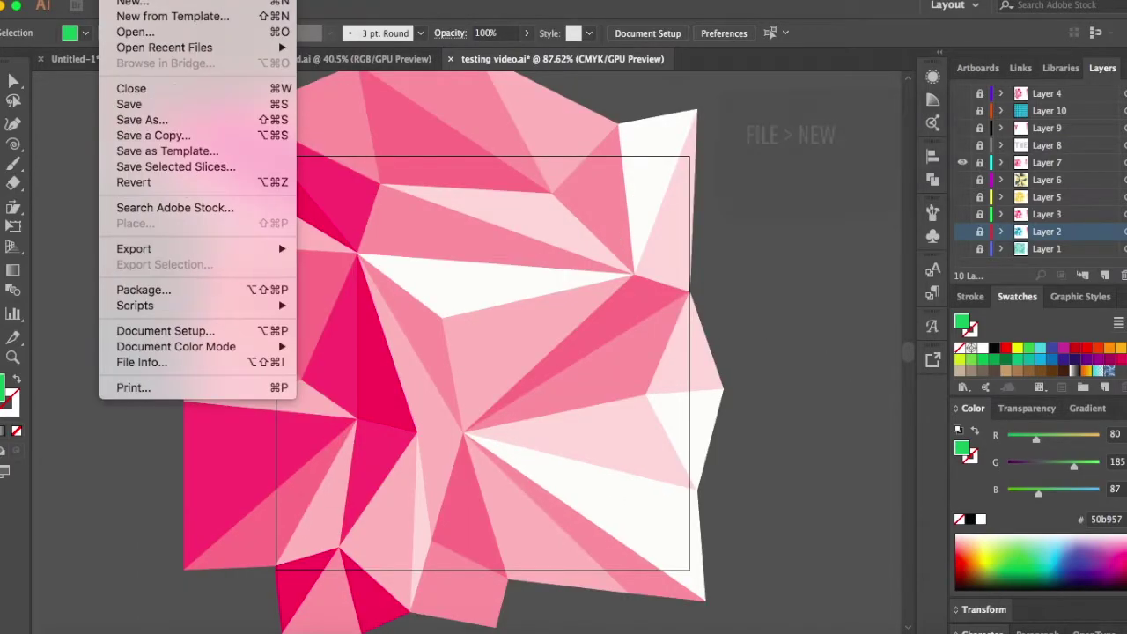
click(132, 2)
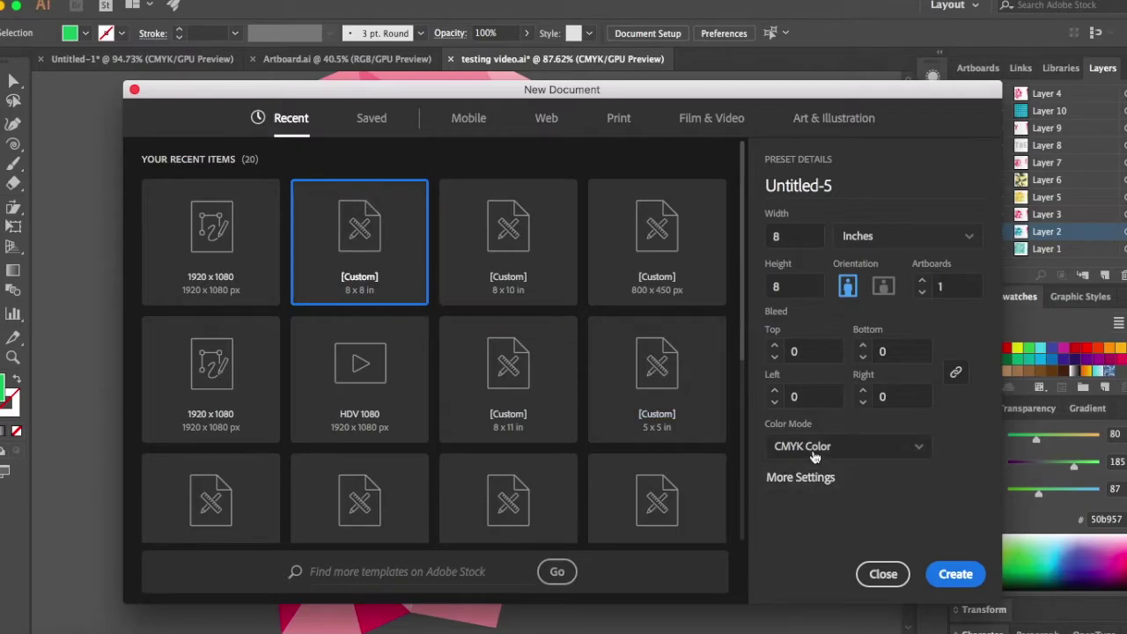
click(955, 574)
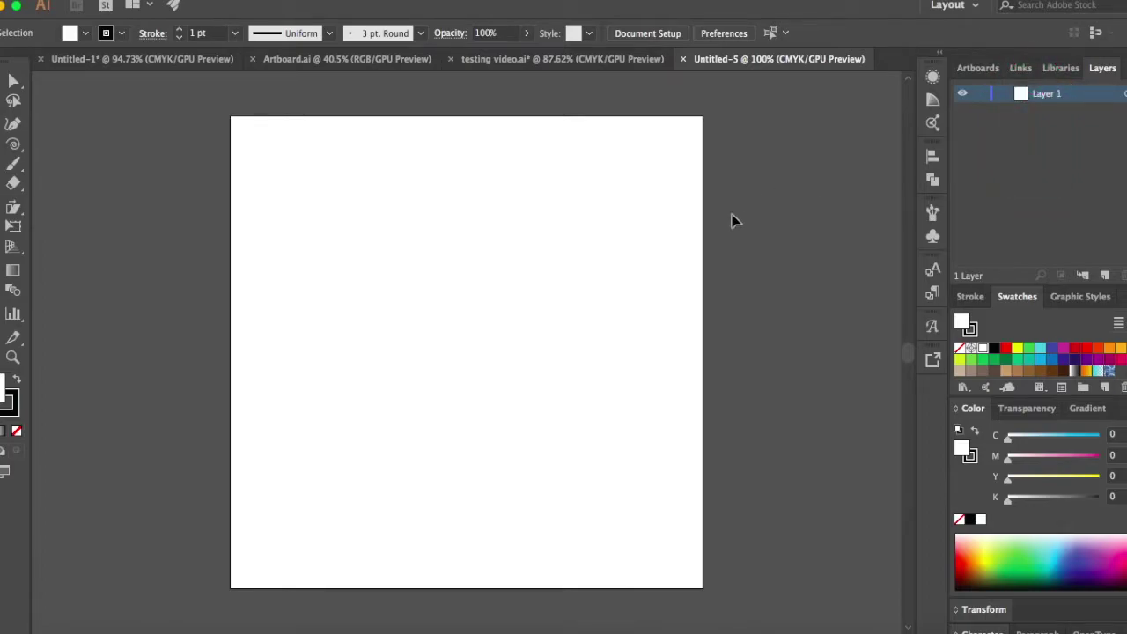
Paste the seven pink-to-white circles, move them right of the artboard and shrink them.
key(ctrl+v)
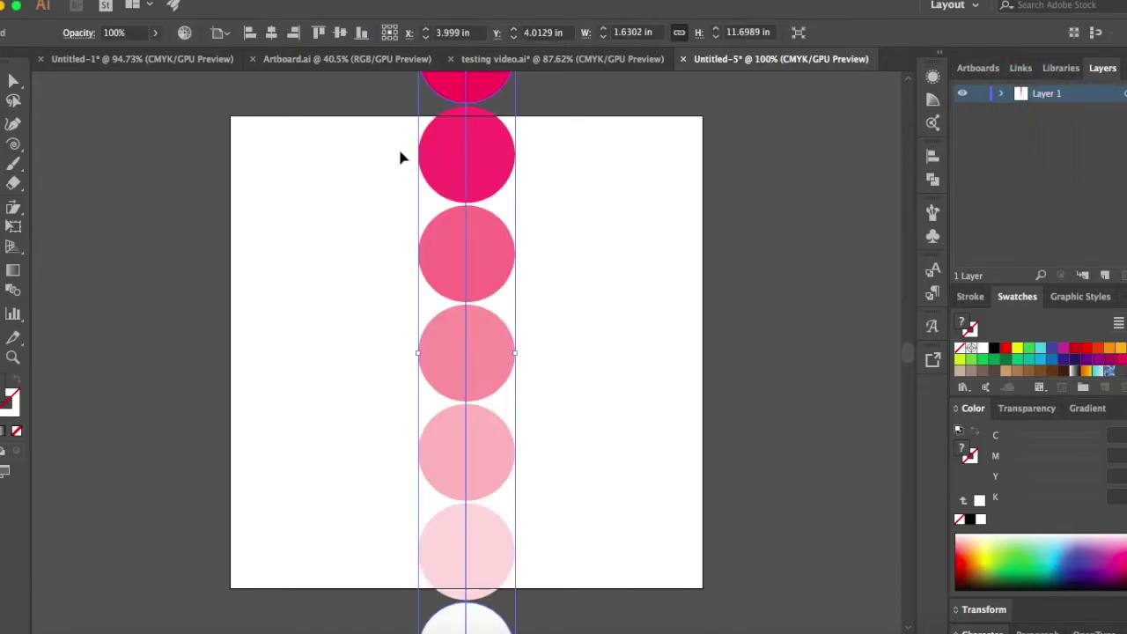
drag(476, 164, 568, 199)
scroll(567, 200, down, 5)
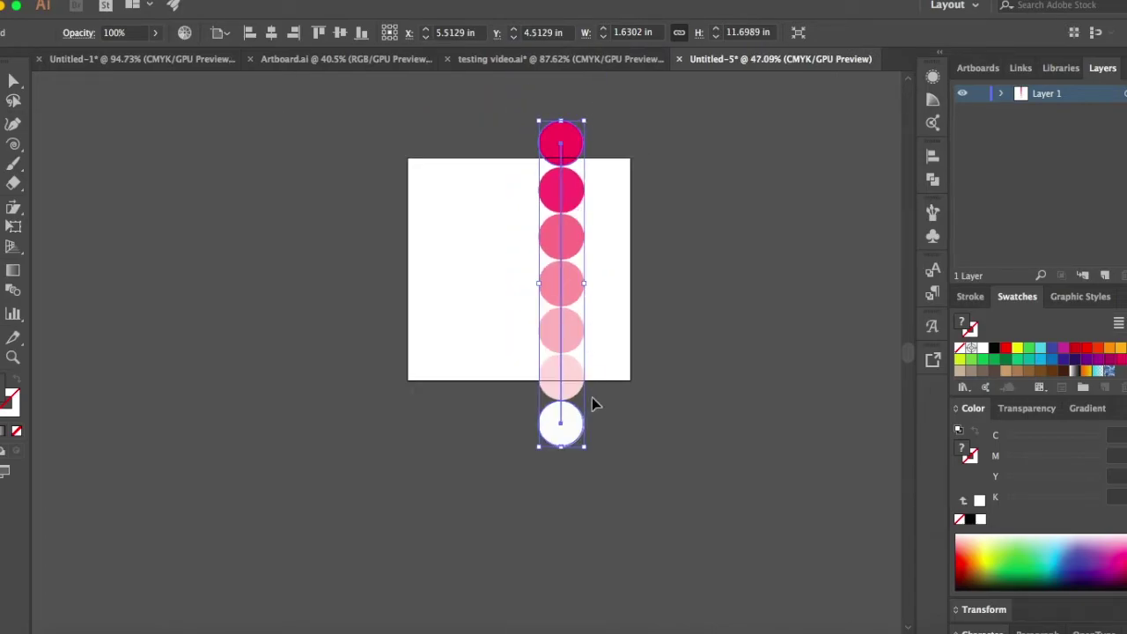
drag(582, 447, 573, 412)
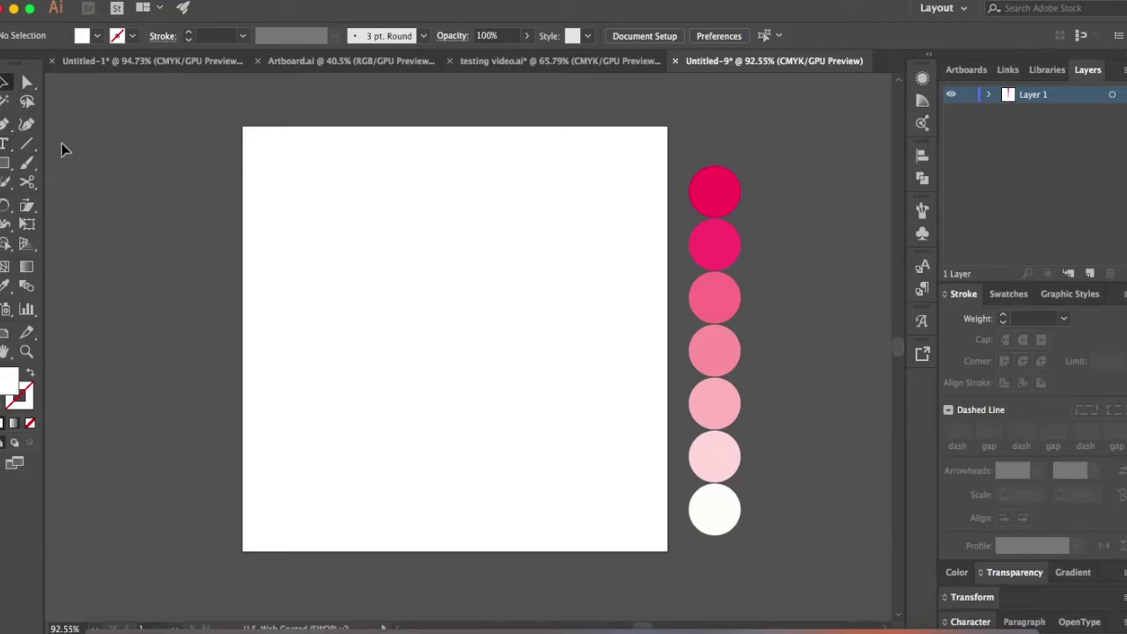
Draw a closed three-corner triangle outline in the artboard's upper-left with the Pen tool.
click(4, 126)
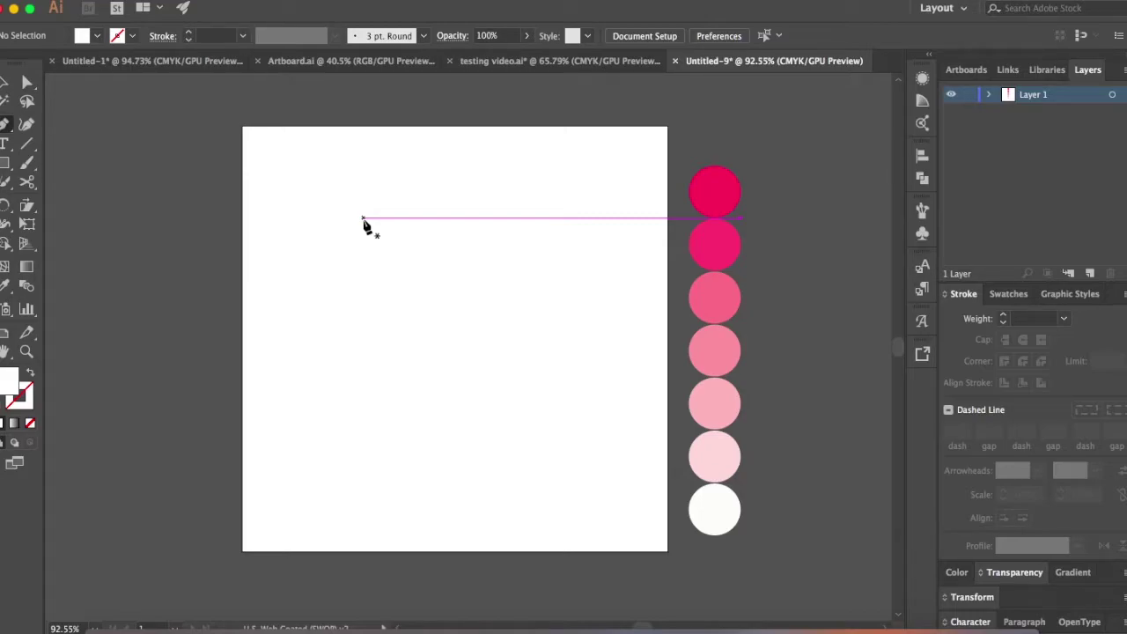
click(370, 299)
mouse_move(370, 300)
mouse_down()
mouse_move(395, 323)
mouse_move(350, 367)
mouse_move(390, 336)
mouse_move(393, 268)
mouse_move(322, 325)
mouse_move(435, 317)
mouse_move(348, 266)
mouse_move(420, 314)
mouse_move(395, 285)
mouse_move(373, 302)
mouse_up()
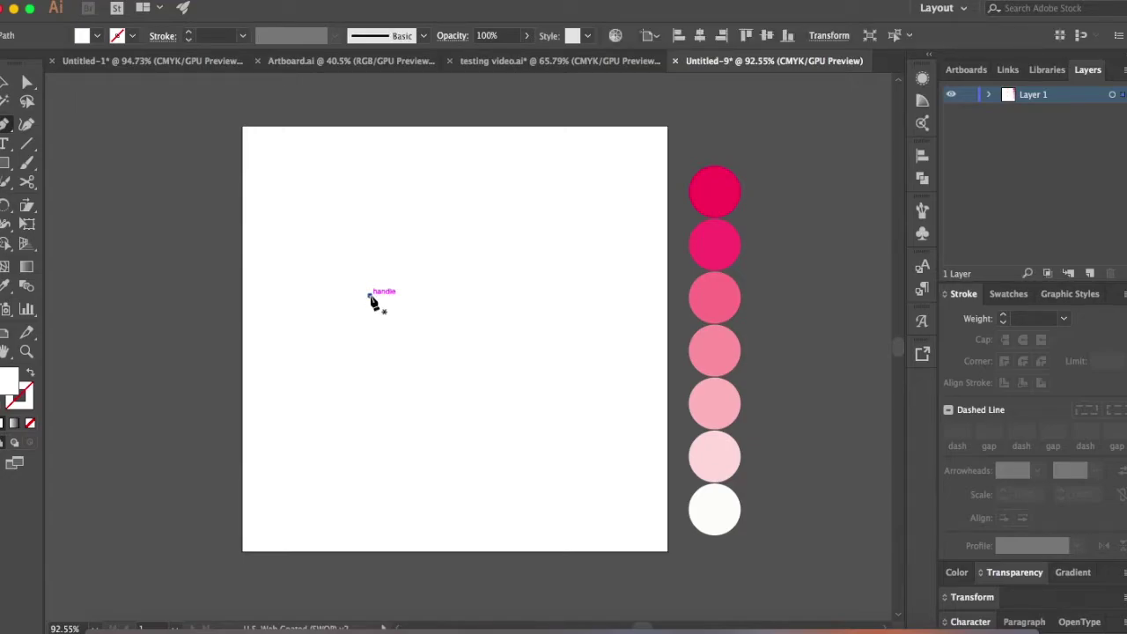
key(super+z)
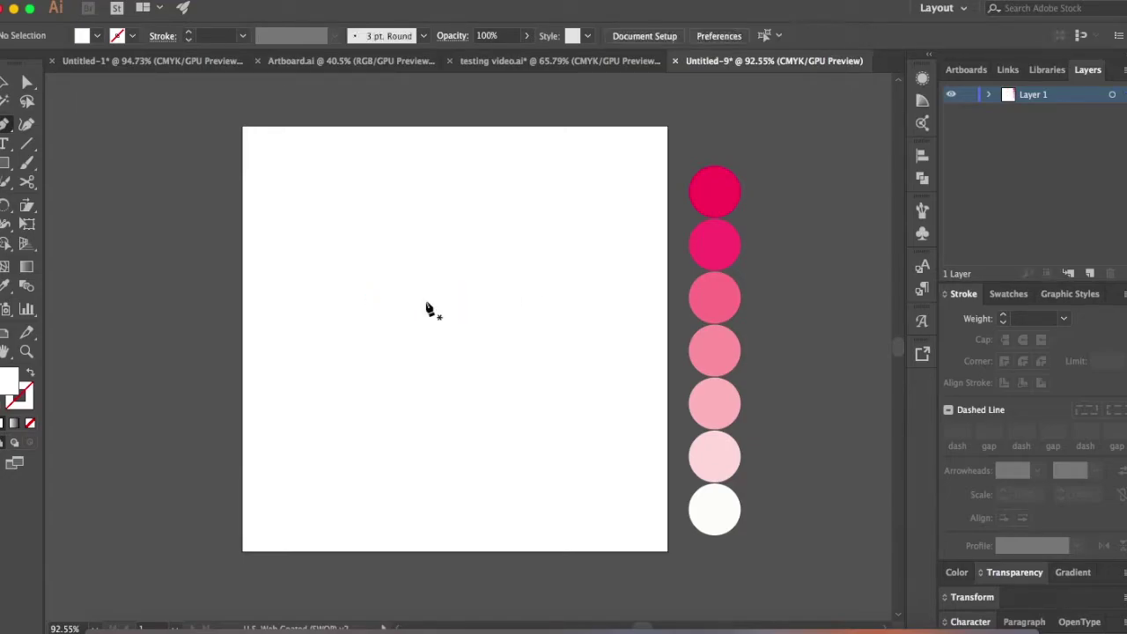
click(373, 281)
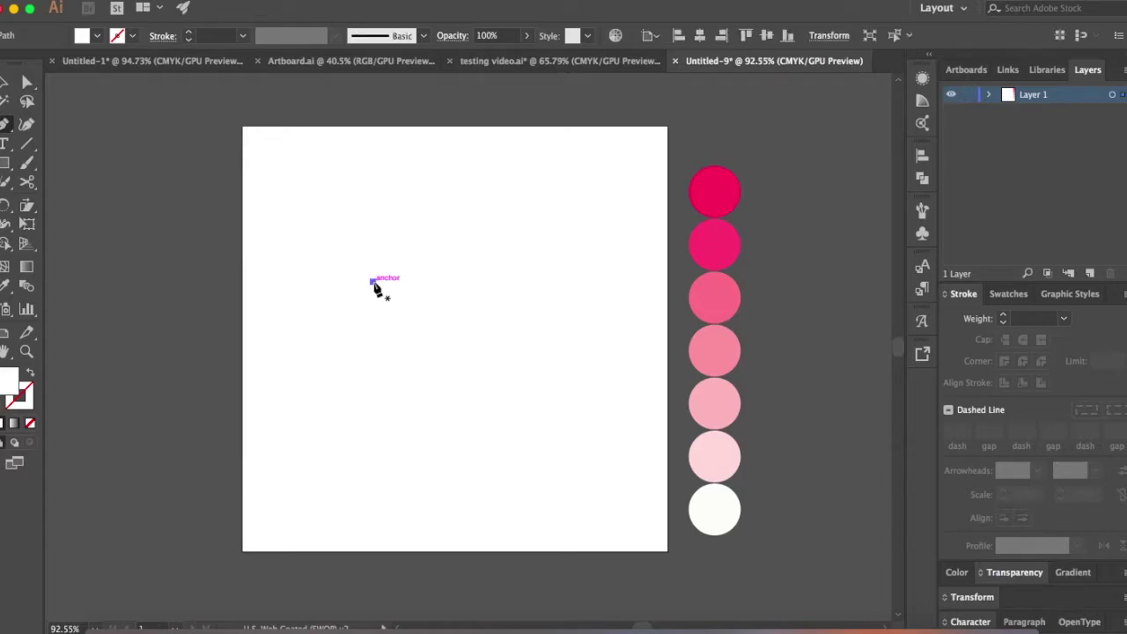
click(482, 249)
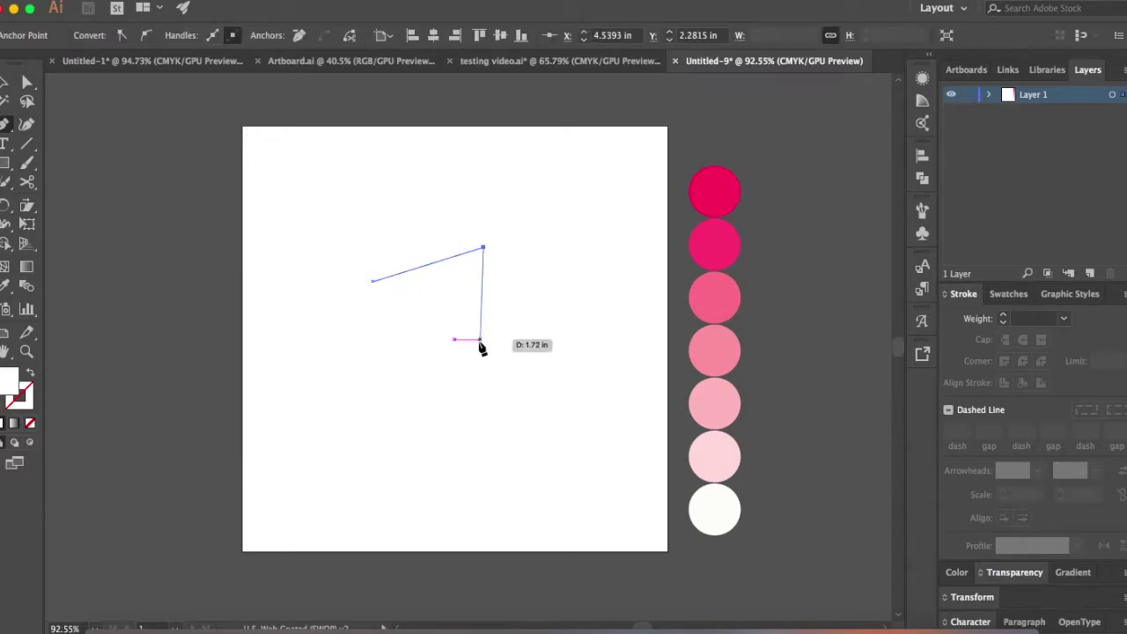
click(539, 293)
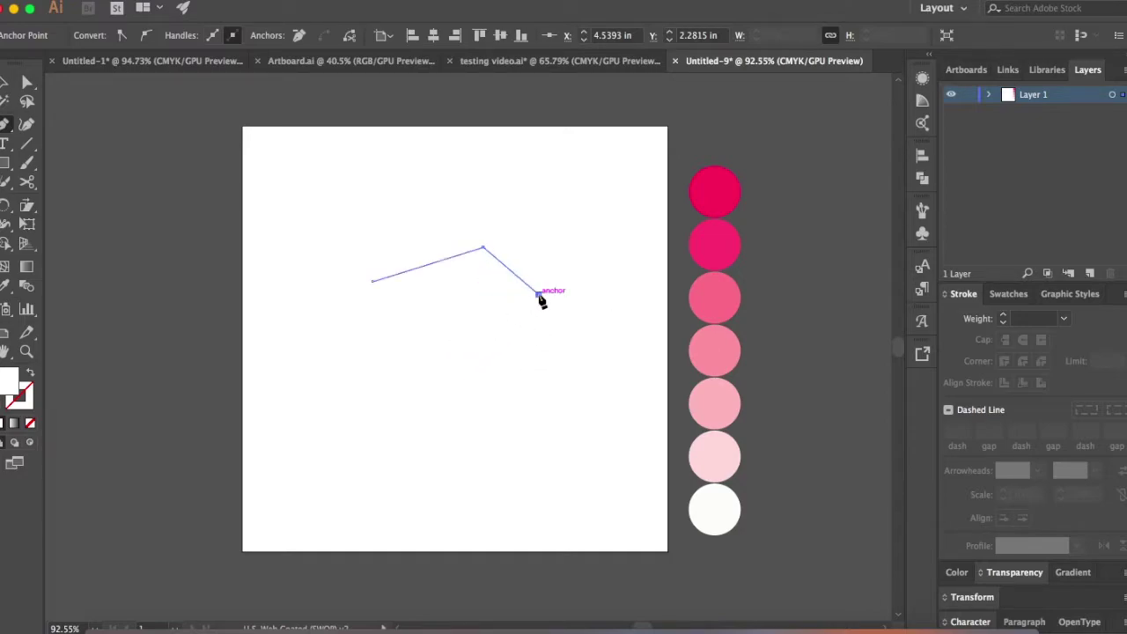
click(373, 283)
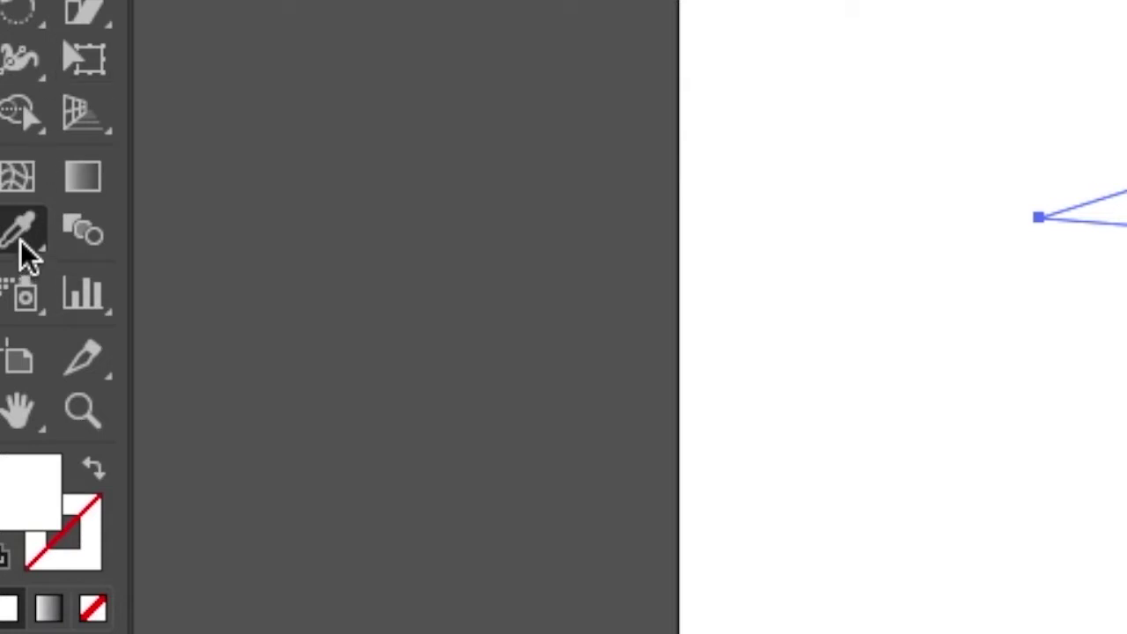
Fill the triangle with the deep pink sampled from the top swatch circle.
click(24, 240)
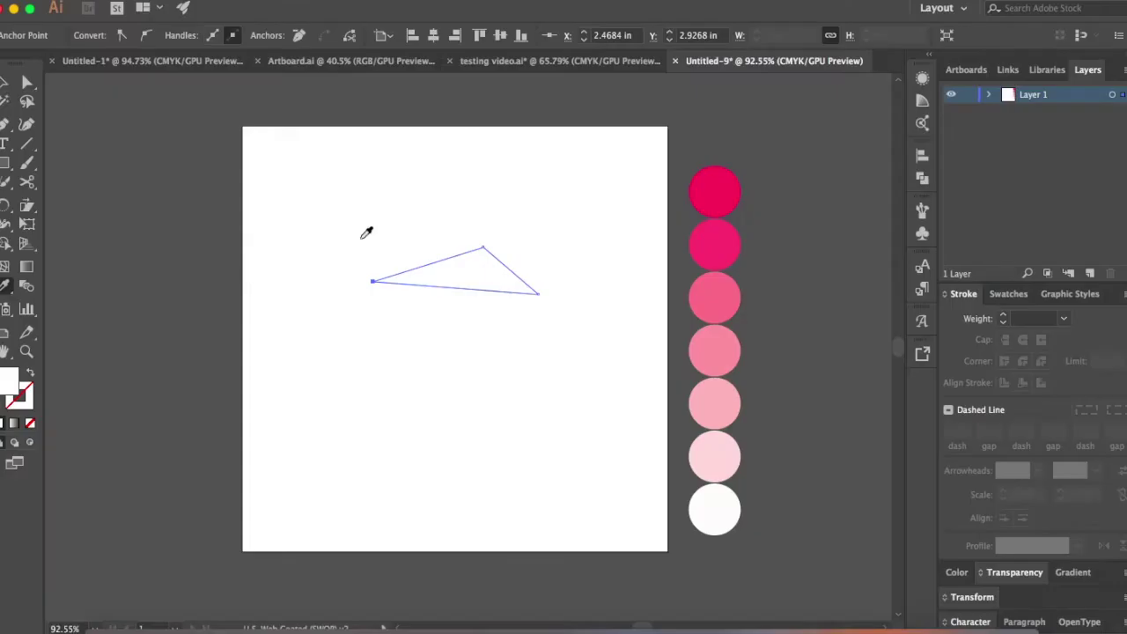
click(725, 178)
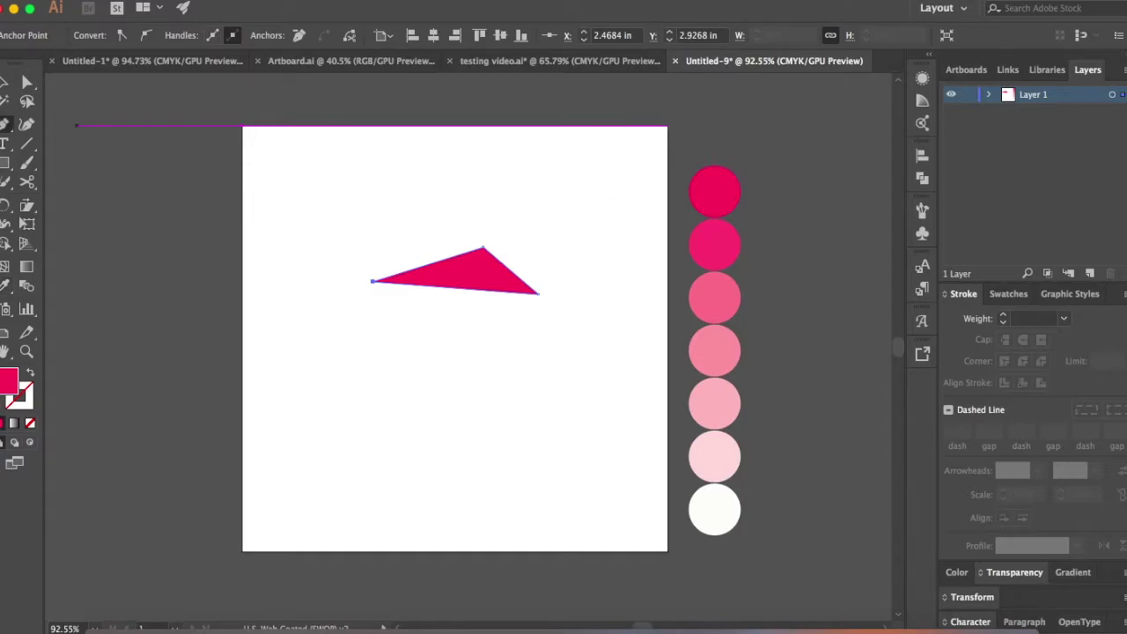
click(6, 127)
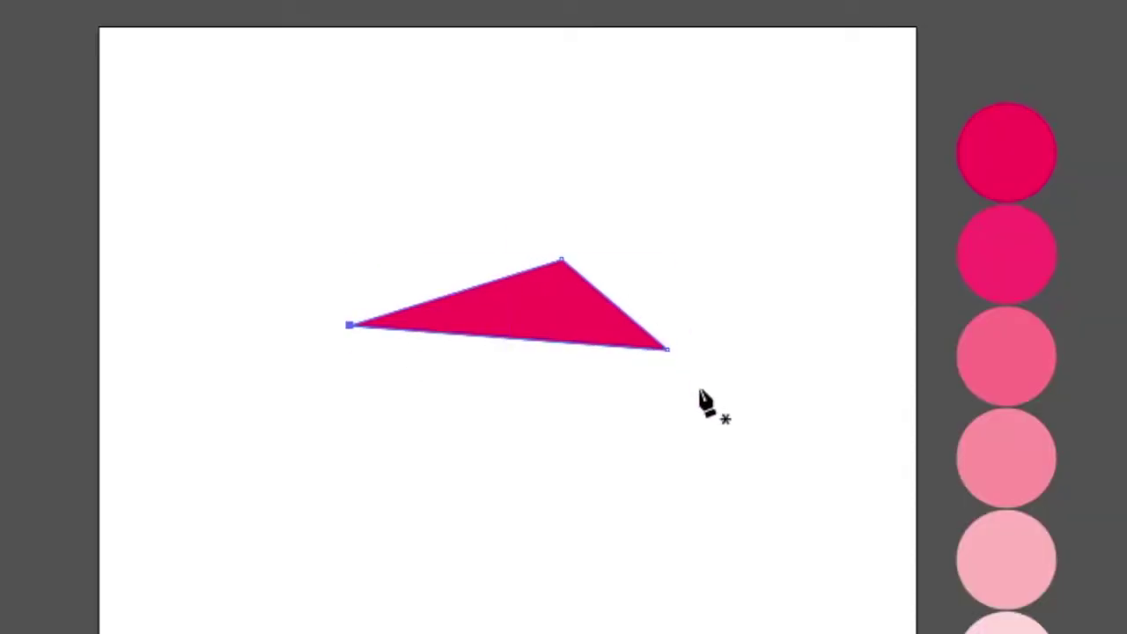
click(668, 354)
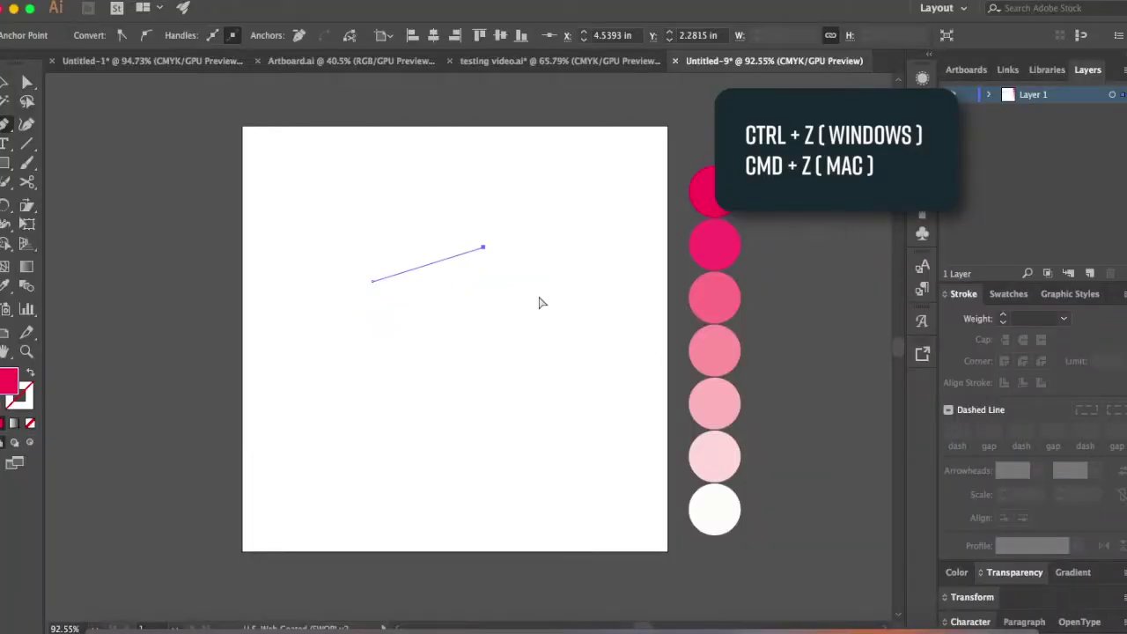
key(ctrl+z)
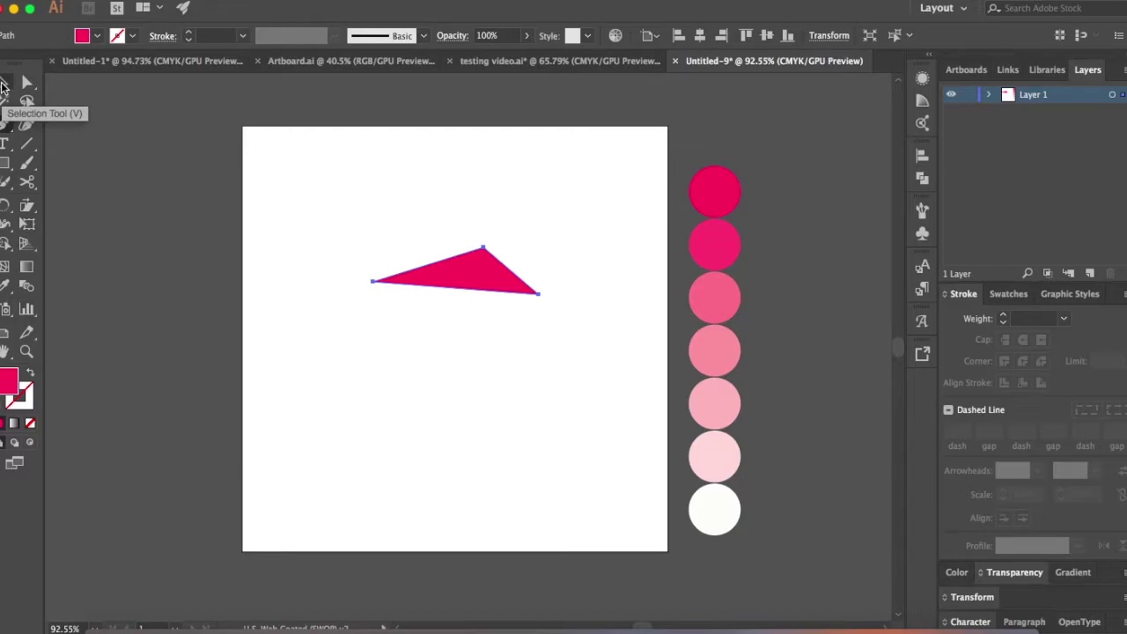
click(3, 84)
click(475, 435)
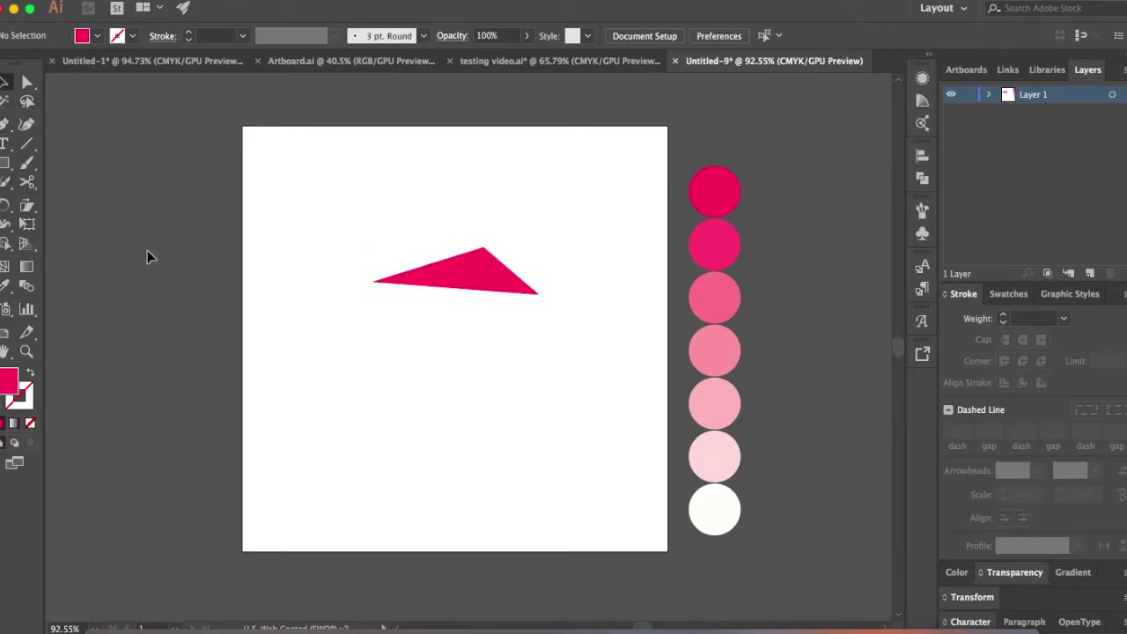
click(4, 128)
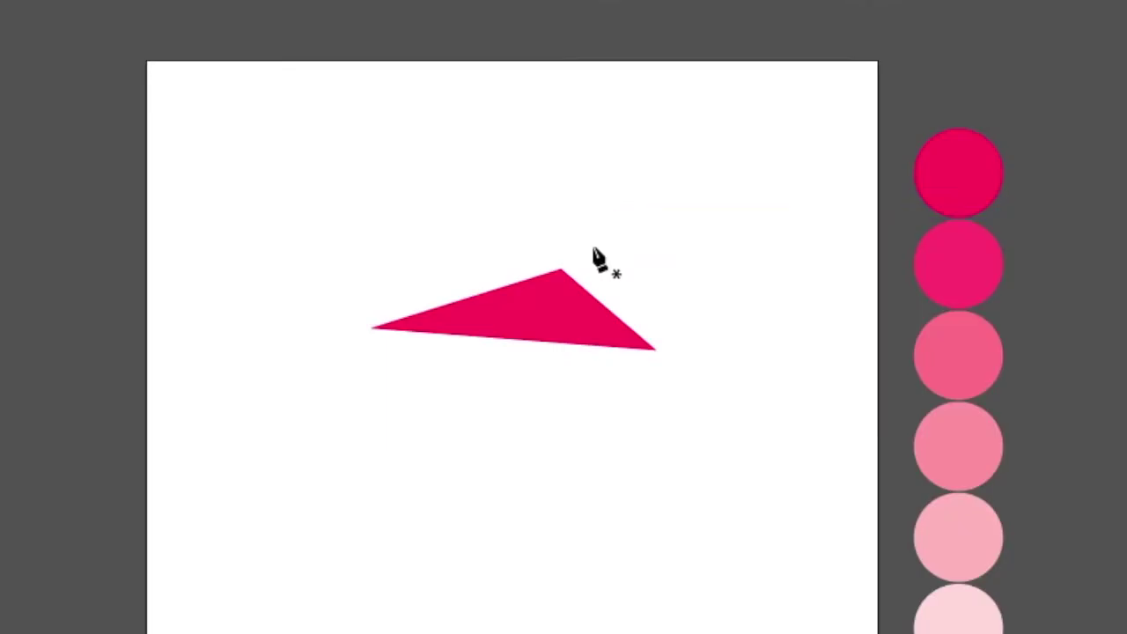
Draw a second triangle from the first one's top corner, up to a new point, to its left corner.
click(560, 271)
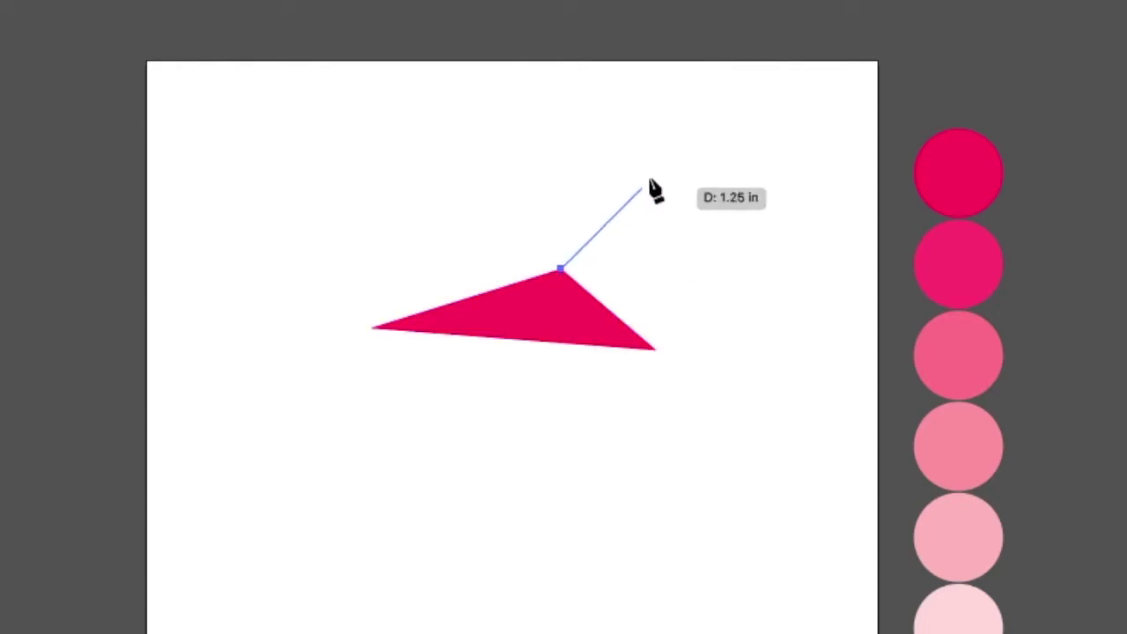
click(654, 167)
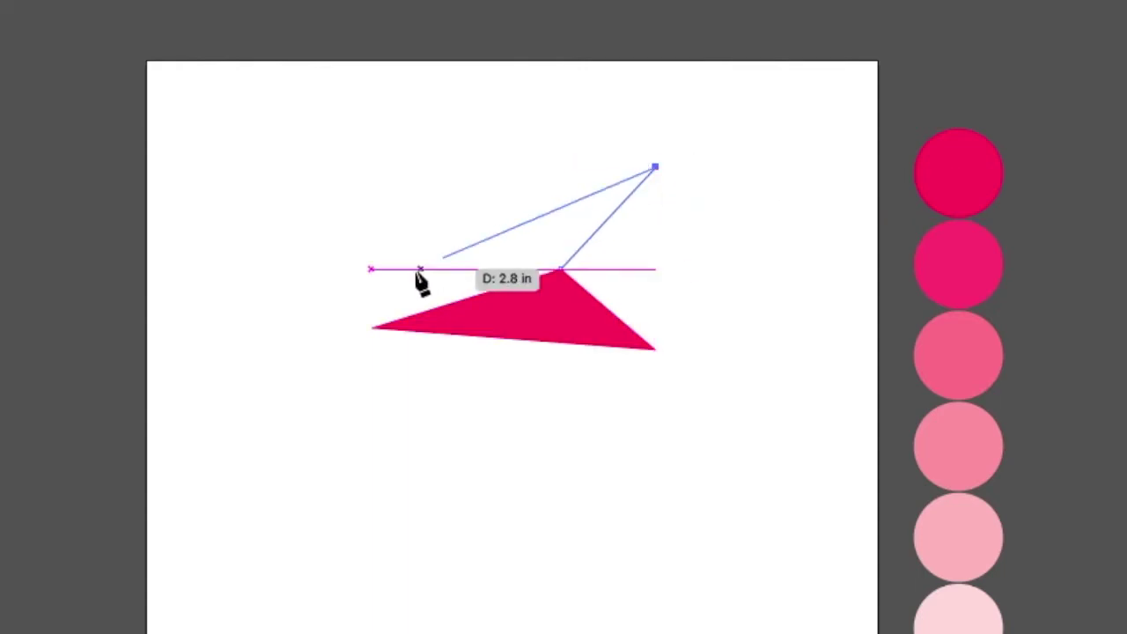
click(371, 327)
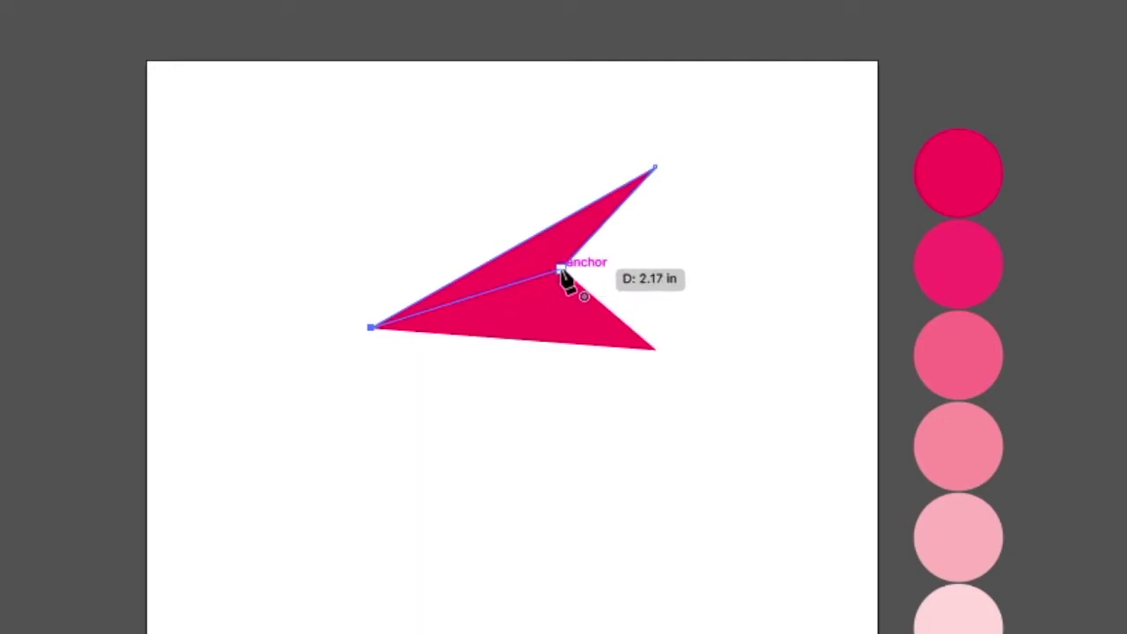
drag(562, 271, 561, 271)
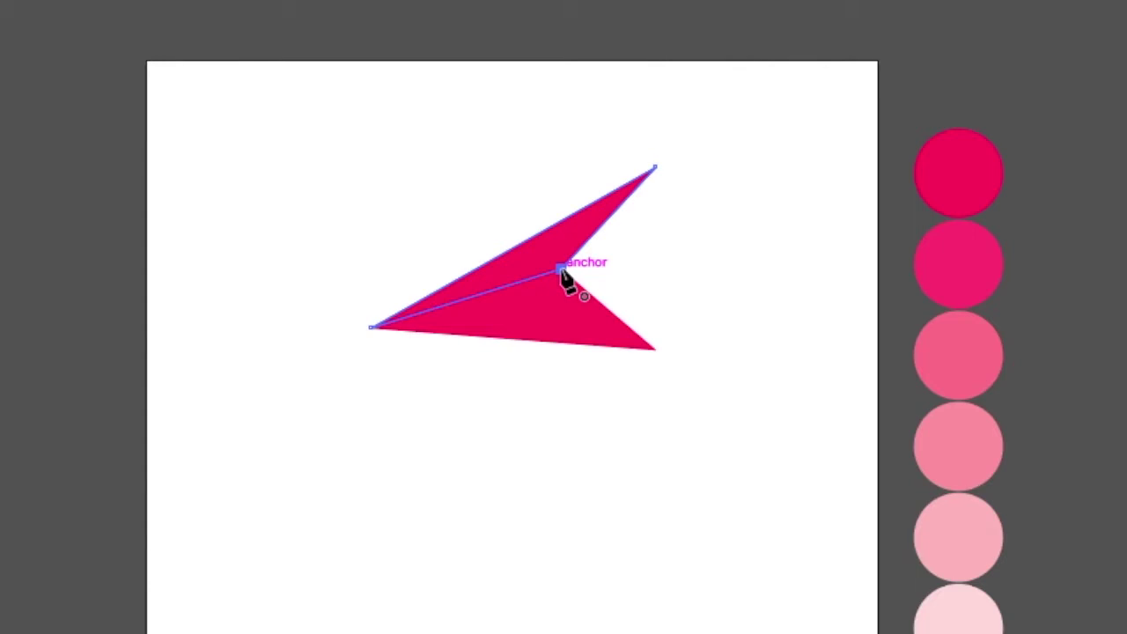
Fill the new triangle with the third pink swatch and deselect it.
key(i)
click(961, 345)
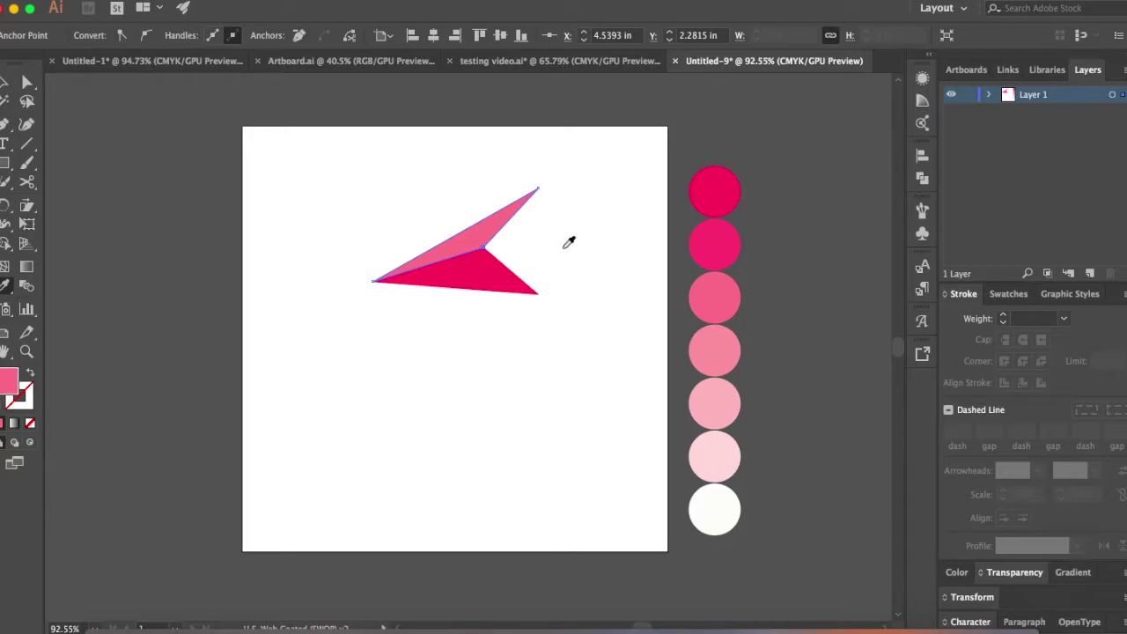
key(p)
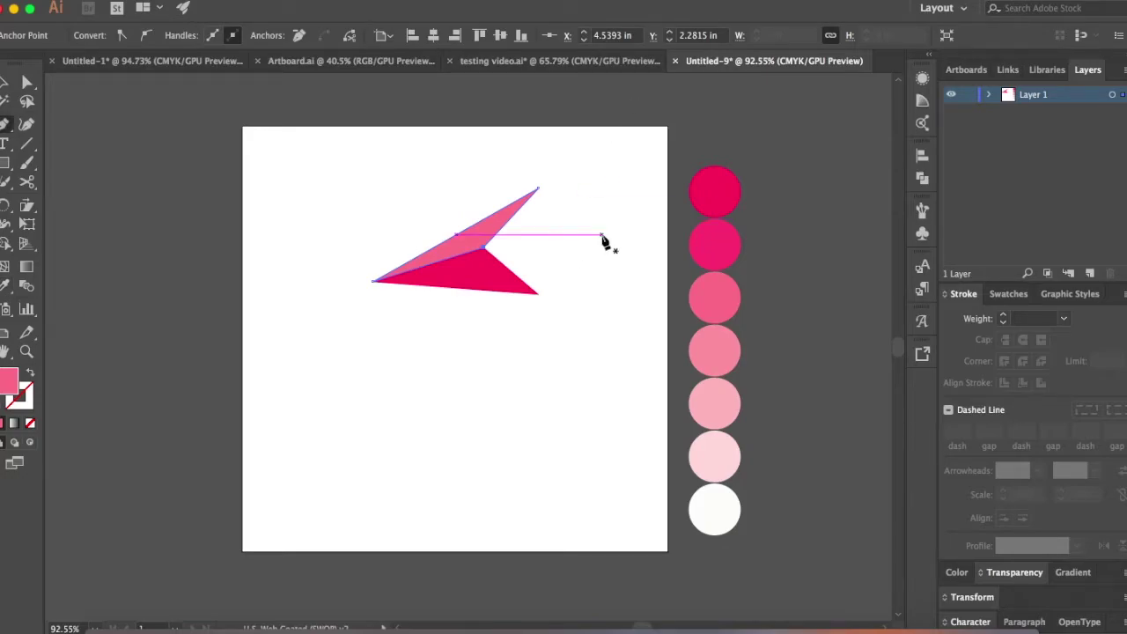
key(v)
click(602, 241)
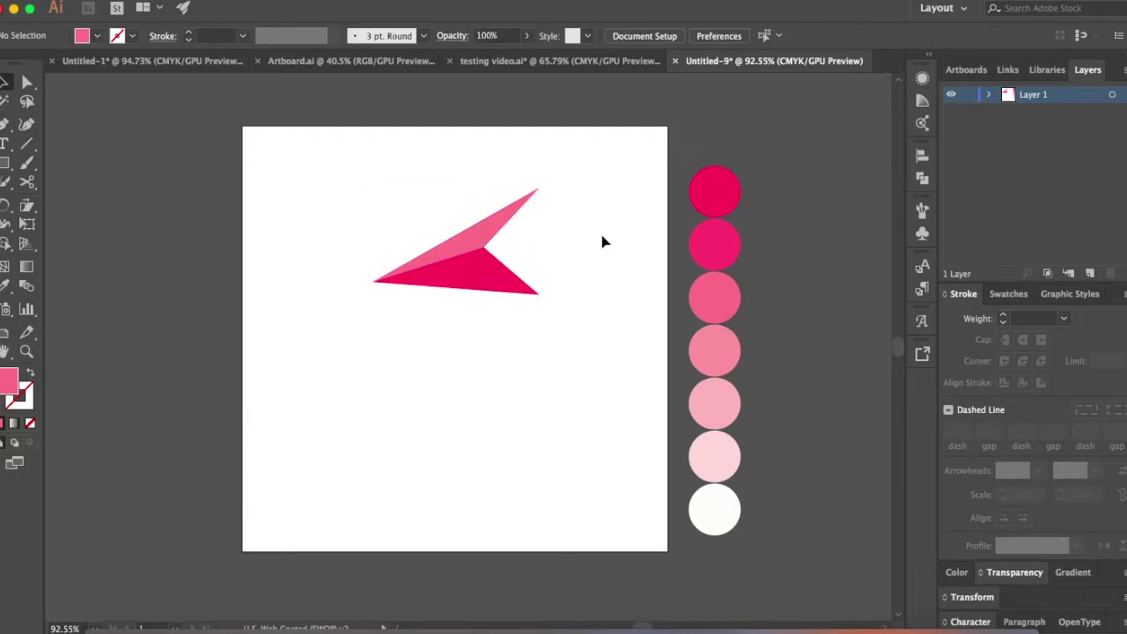
key(p)
Draw a triangle from the right corner up to the top tip and fill it near-white.
click(537, 294)
click(484, 250)
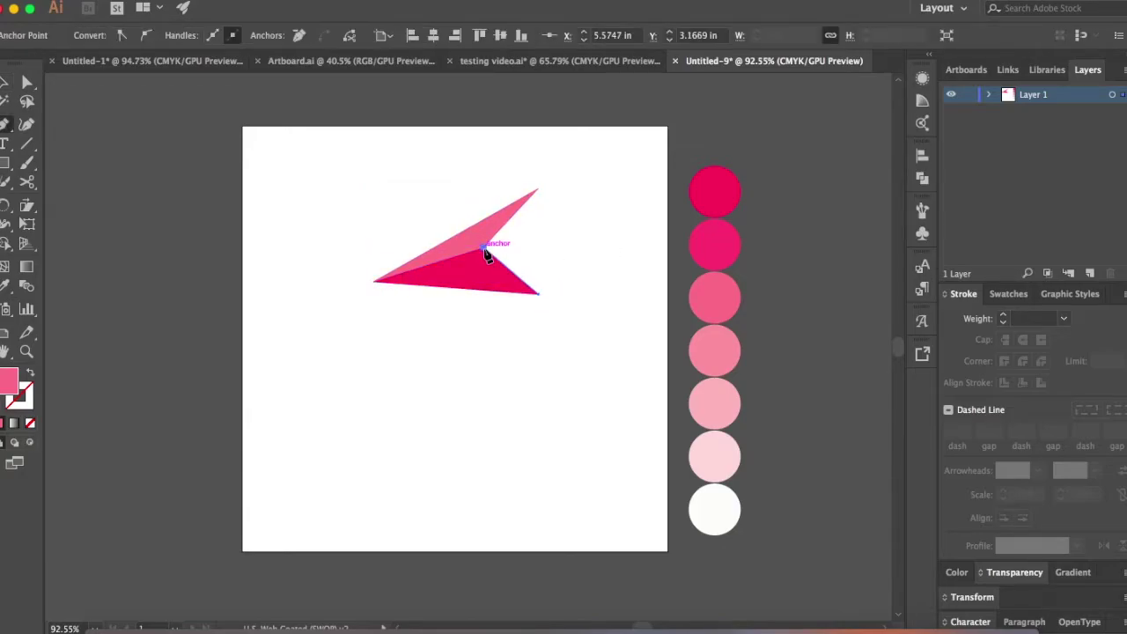
click(537, 189)
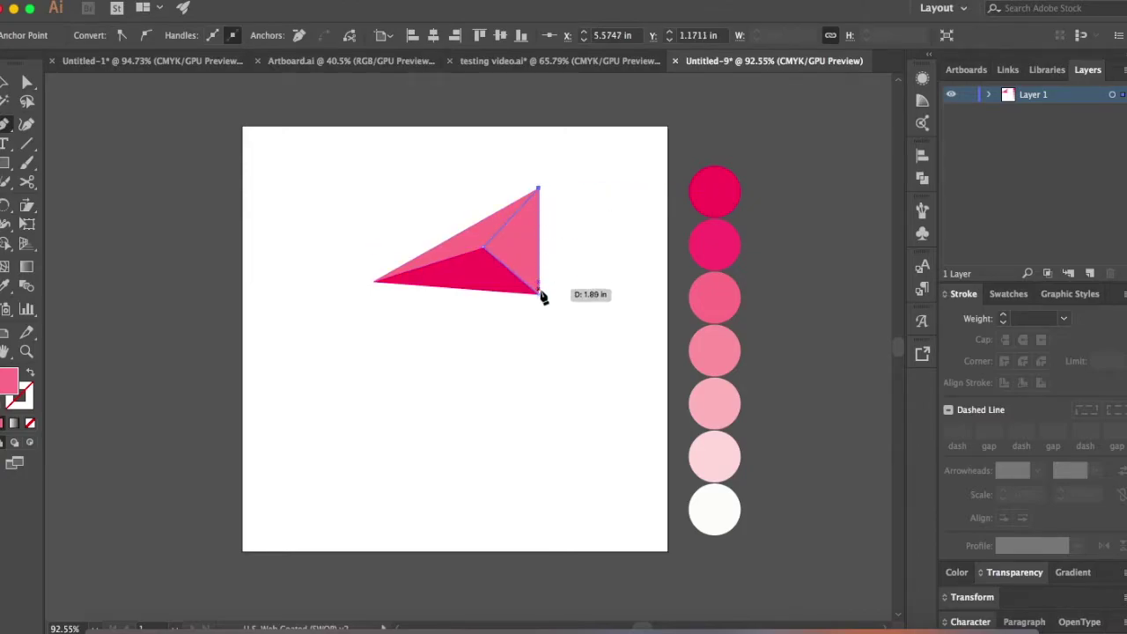
drag(539, 295, 599, 296)
click(721, 397)
click(709, 452)
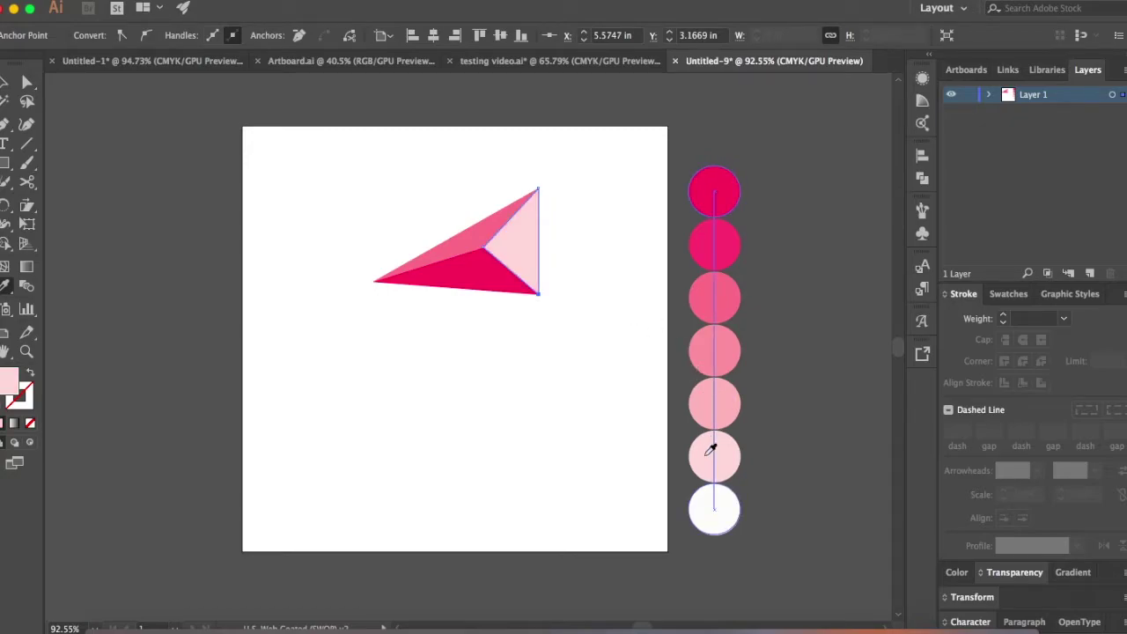
click(709, 498)
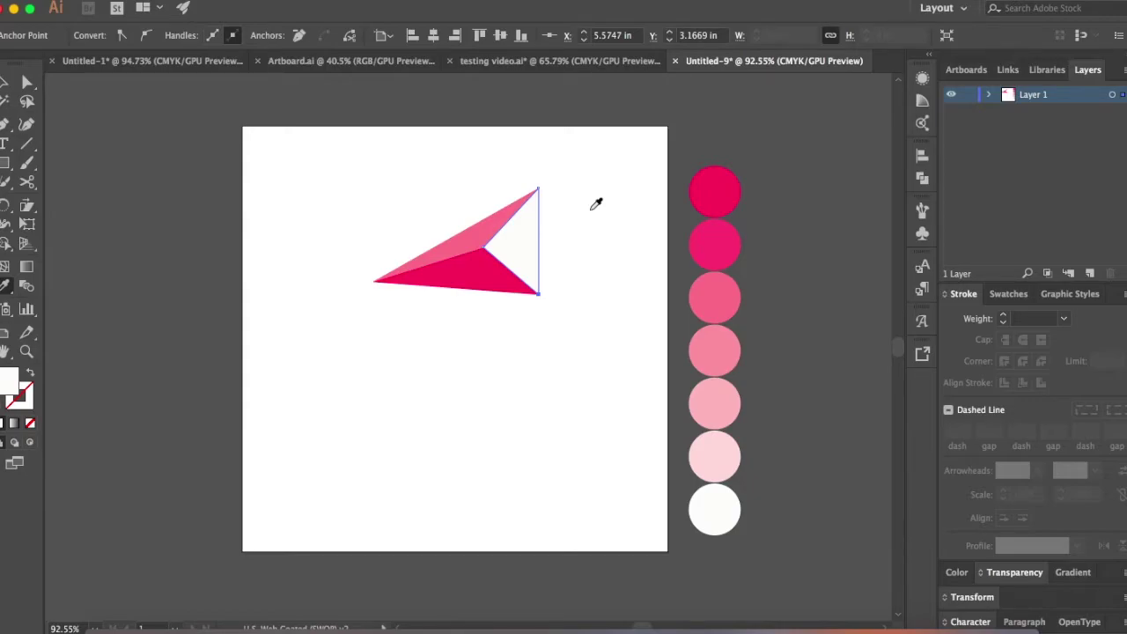
key(p)
Draw another facet starting at the left tip and fill it from the near-white circle.
click(375, 281)
click(455, 156)
click(536, 293)
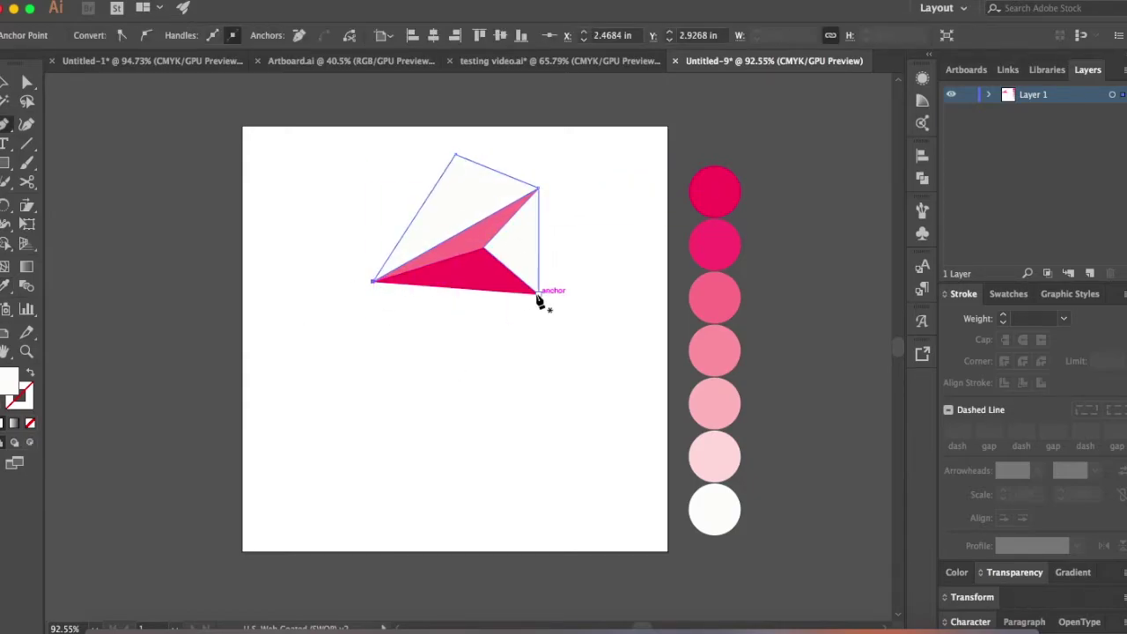
click(437, 496)
mouse_move(374, 282)
mouse_down()
mouse_move(376, 304)
mouse_move(540, 301)
mouse_up()
key(i)
click(714, 403)
key(p)
click(455, 156)
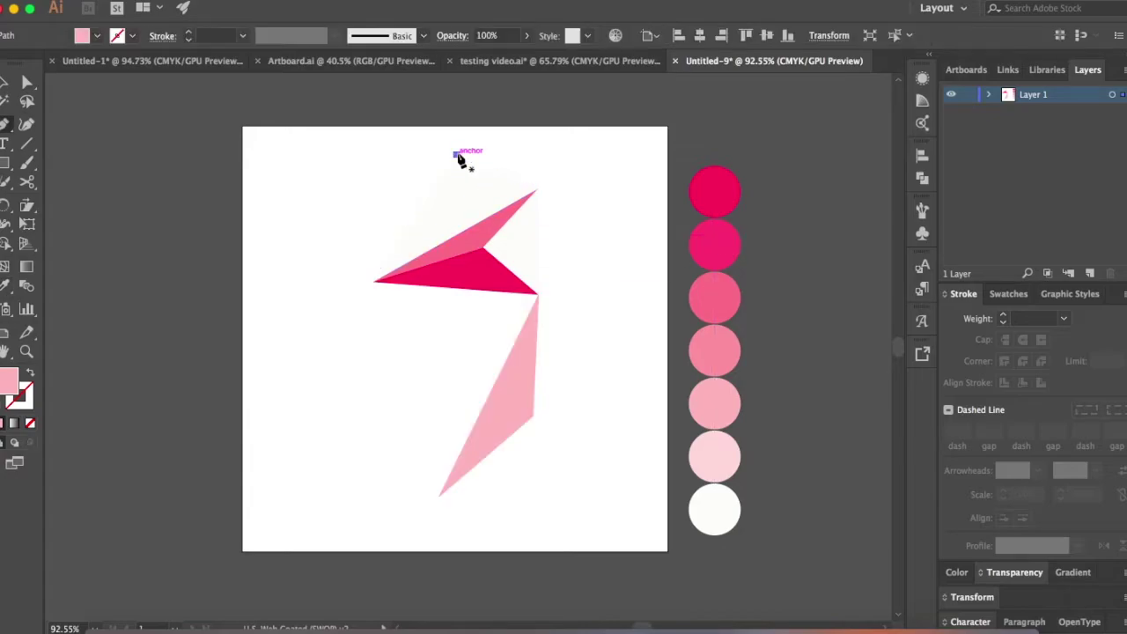
Draw a small triangle at the top and fill it deep pink.
click(561, 140)
click(536, 188)
click(455, 156)
key(i)
click(727, 179)
key(p)
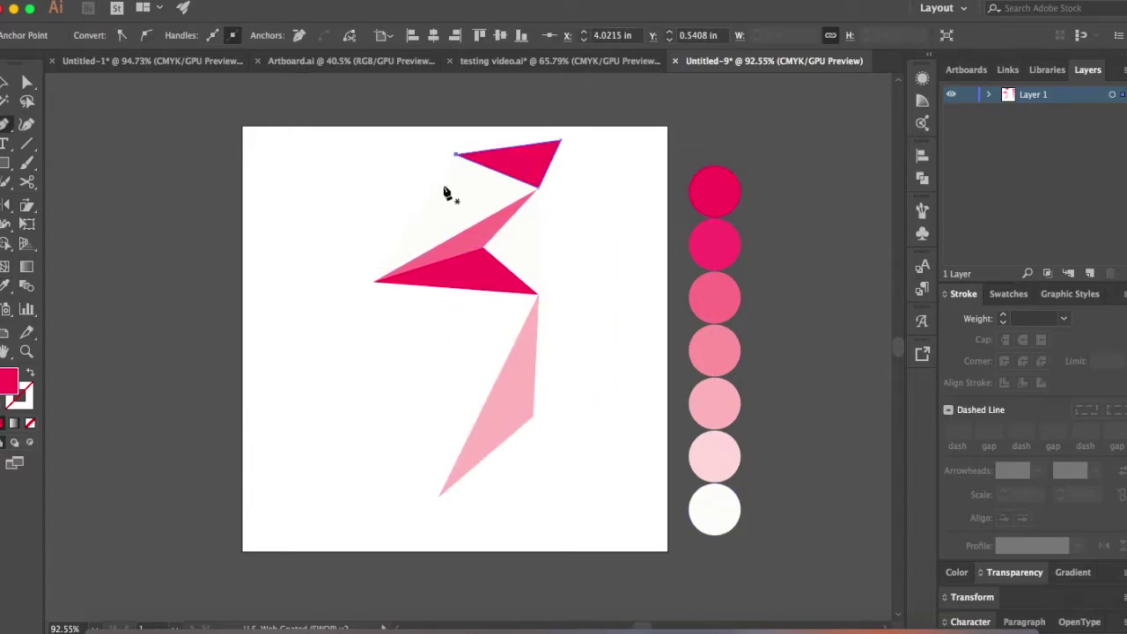
Abandon a facet started from the top triangle's left point and clear the selection.
click(455, 156)
click(374, 282)
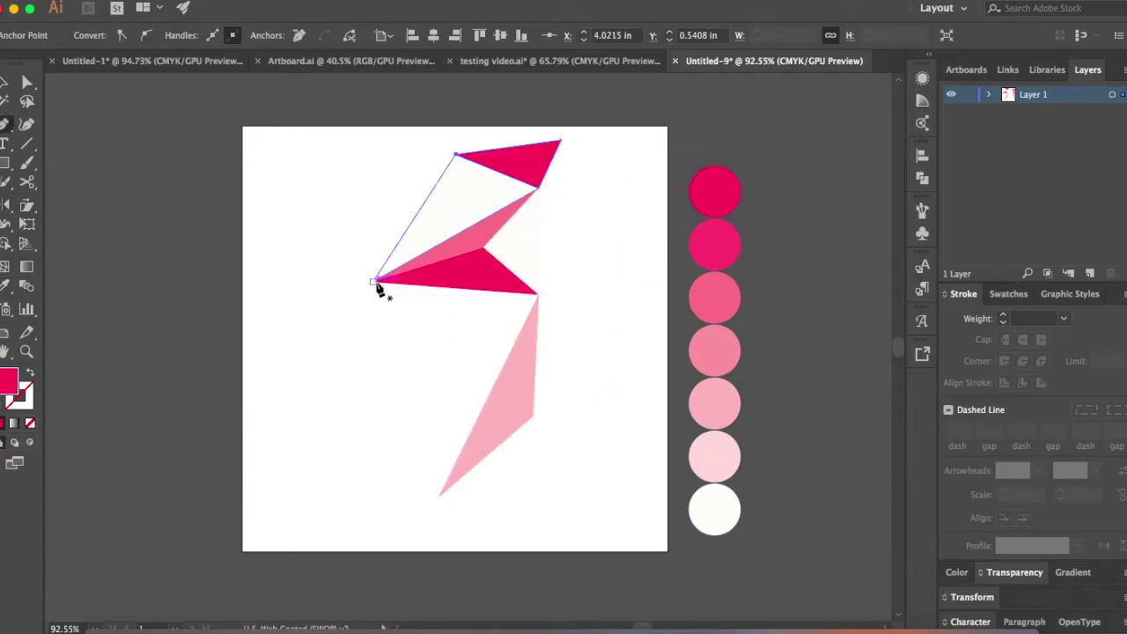
key(Escape)
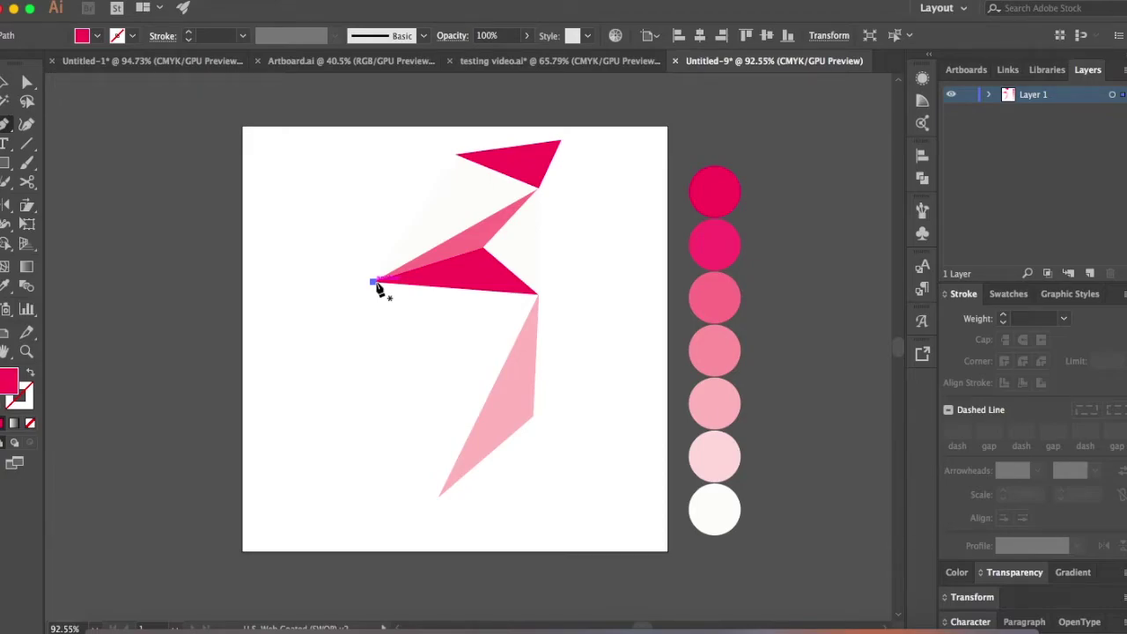
key(super+shift+a)
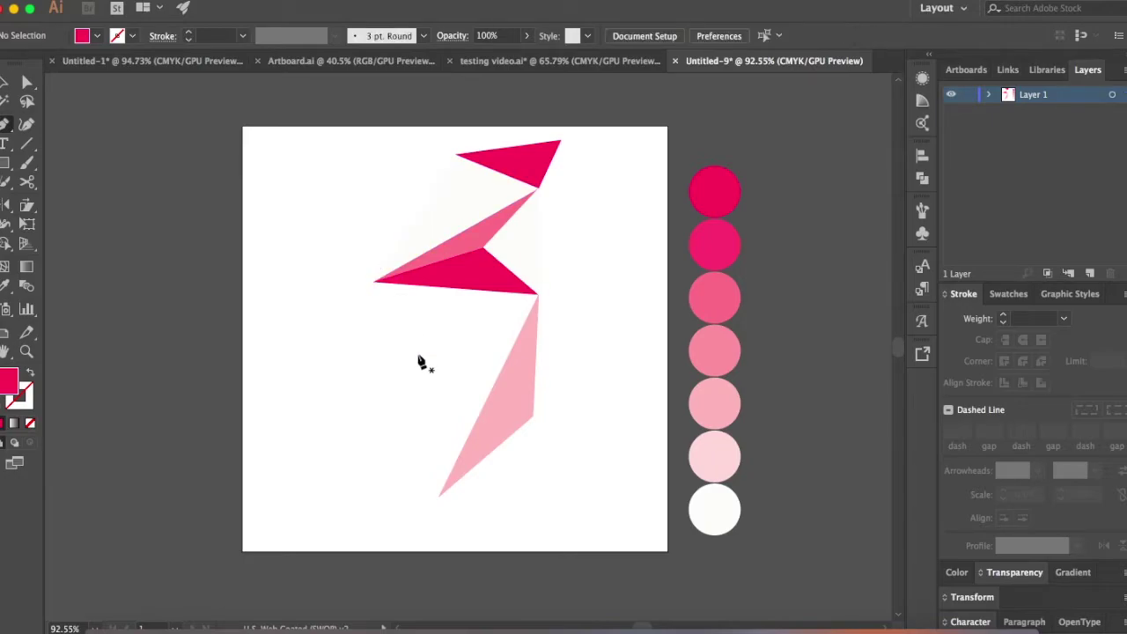
Draw a triangle right of the junctions and fill it with the fourth pink.
click(537, 294)
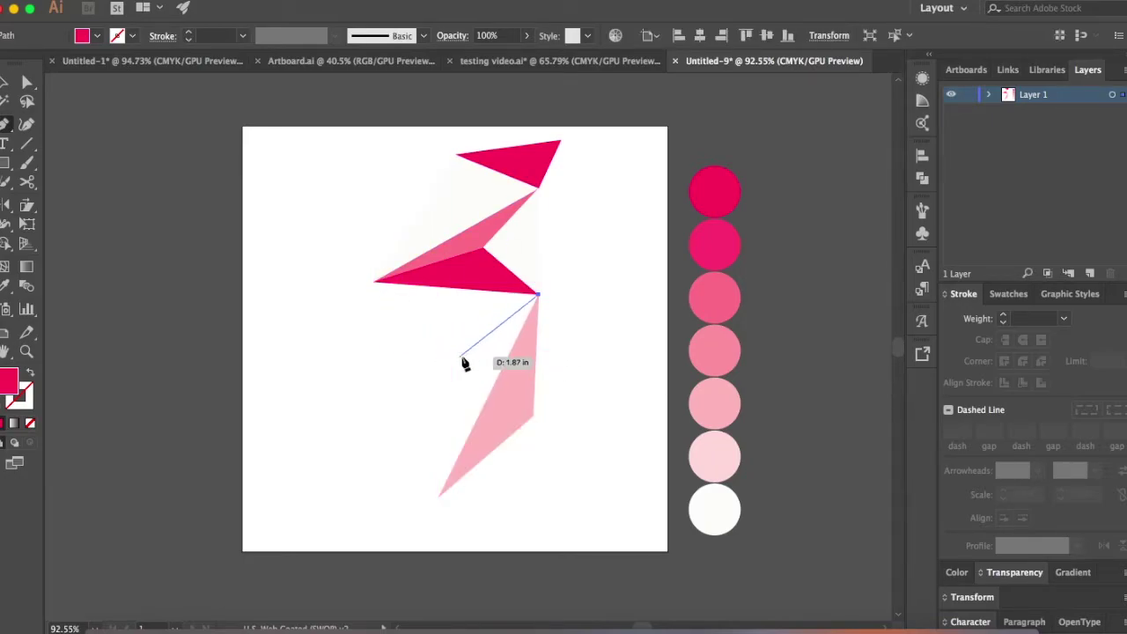
click(560, 227)
click(538, 188)
click(538, 294)
key(i)
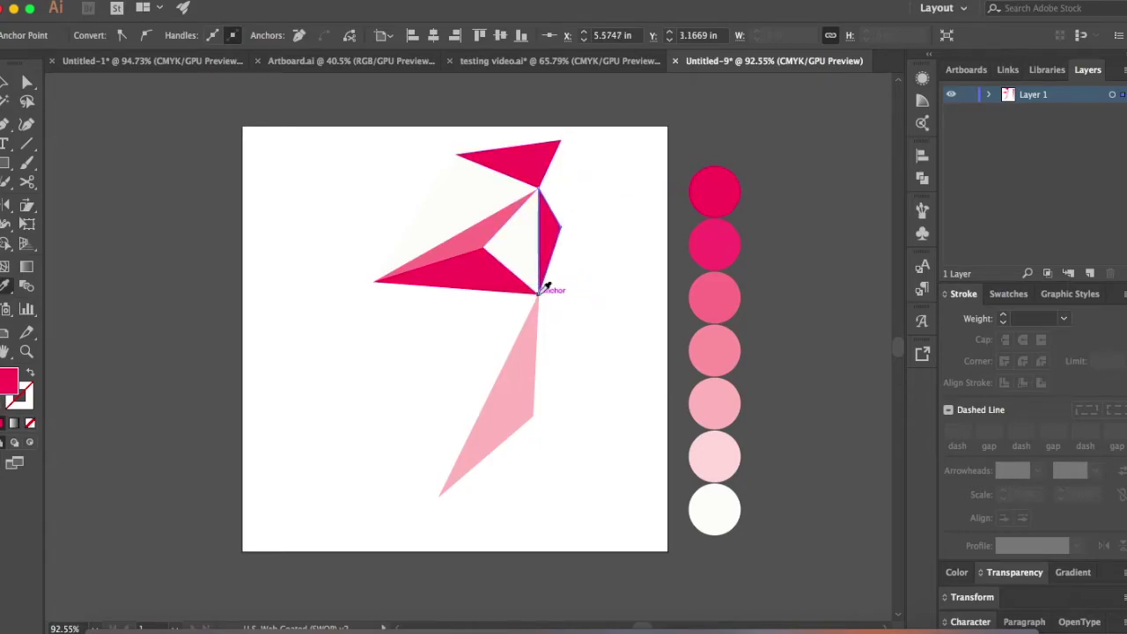
click(715, 362)
key(p)
Draw a triangle at the upper left and another at the lower shape's bottom tip.
click(376, 280)
click(410, 155)
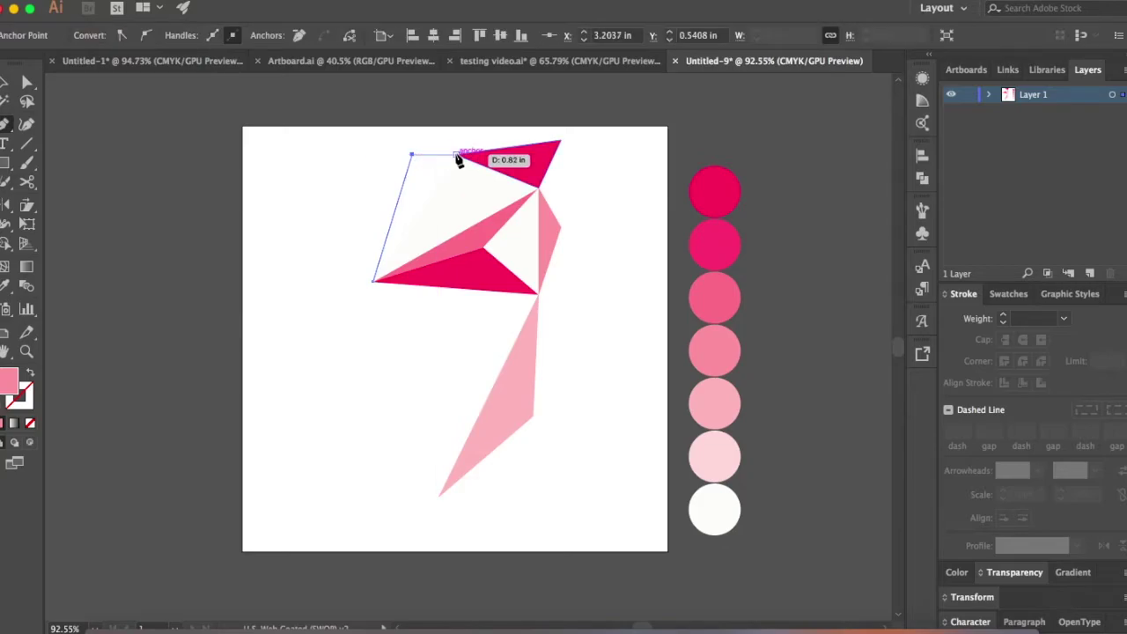
click(455, 155)
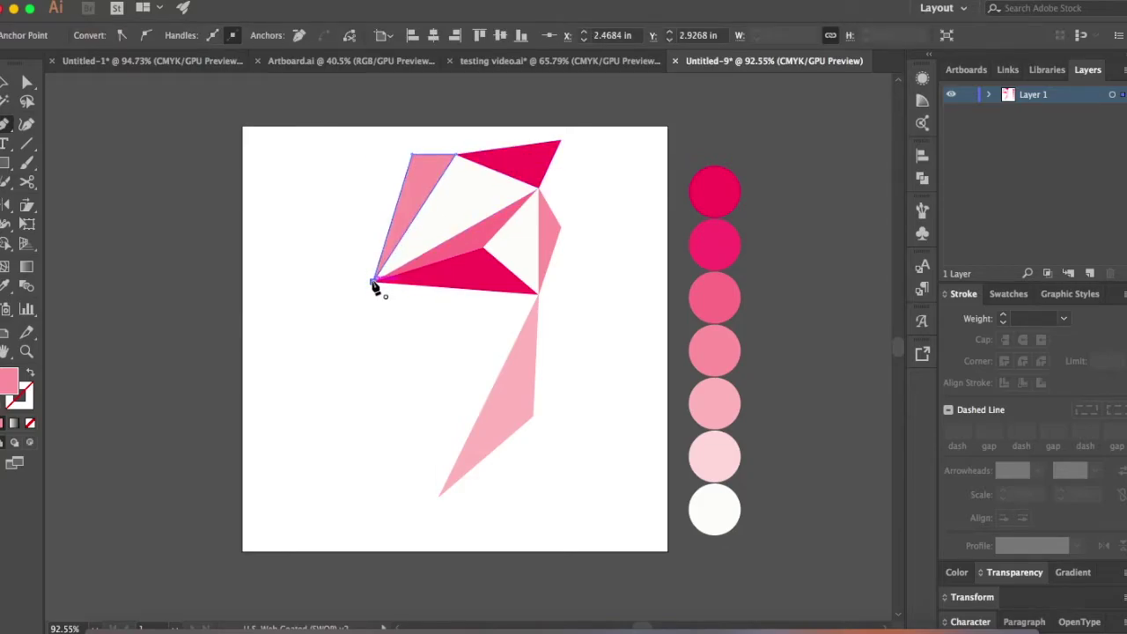
click(437, 496)
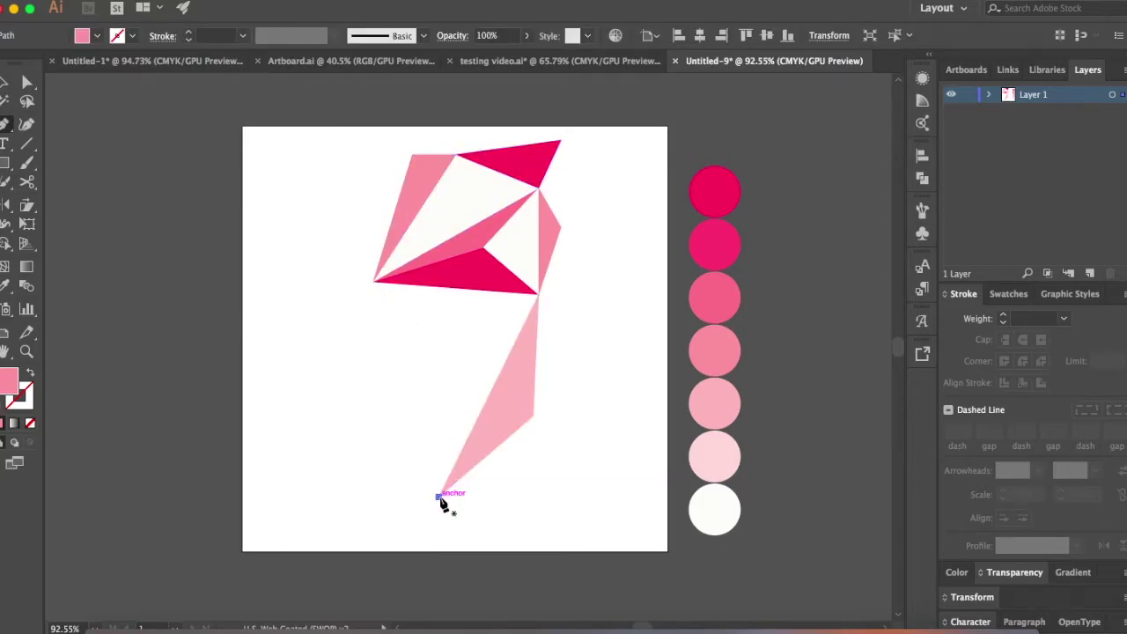
click(591, 525)
click(532, 417)
click(437, 495)
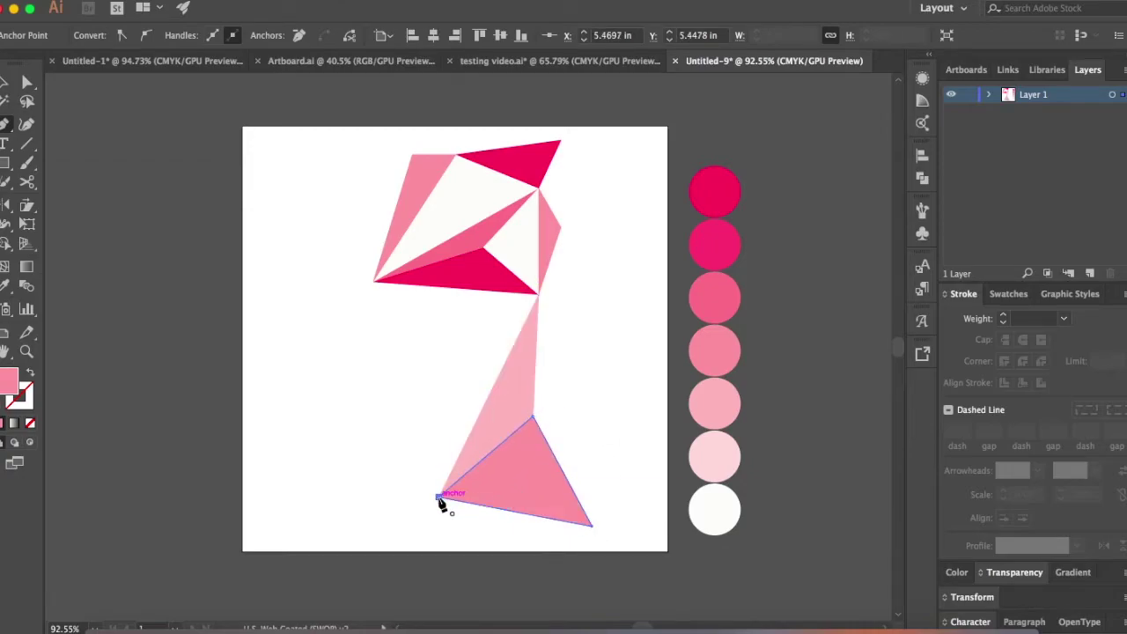
Draw the right-hand lower triangle and fill it dark pink.
click(538, 294)
click(591, 526)
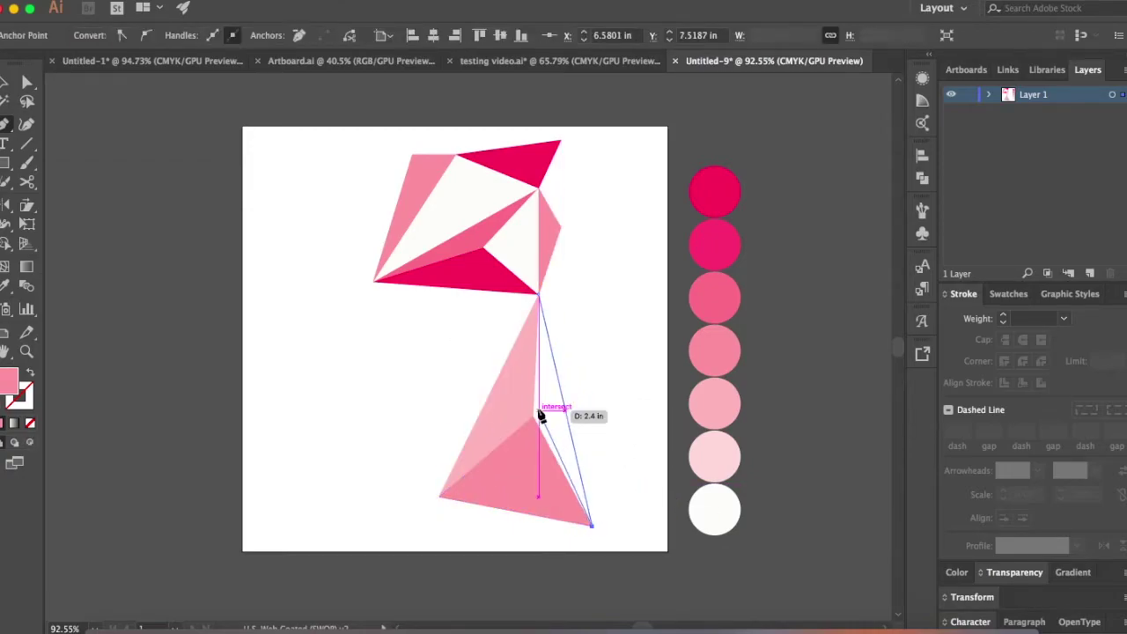
click(532, 415)
click(538, 296)
key(i)
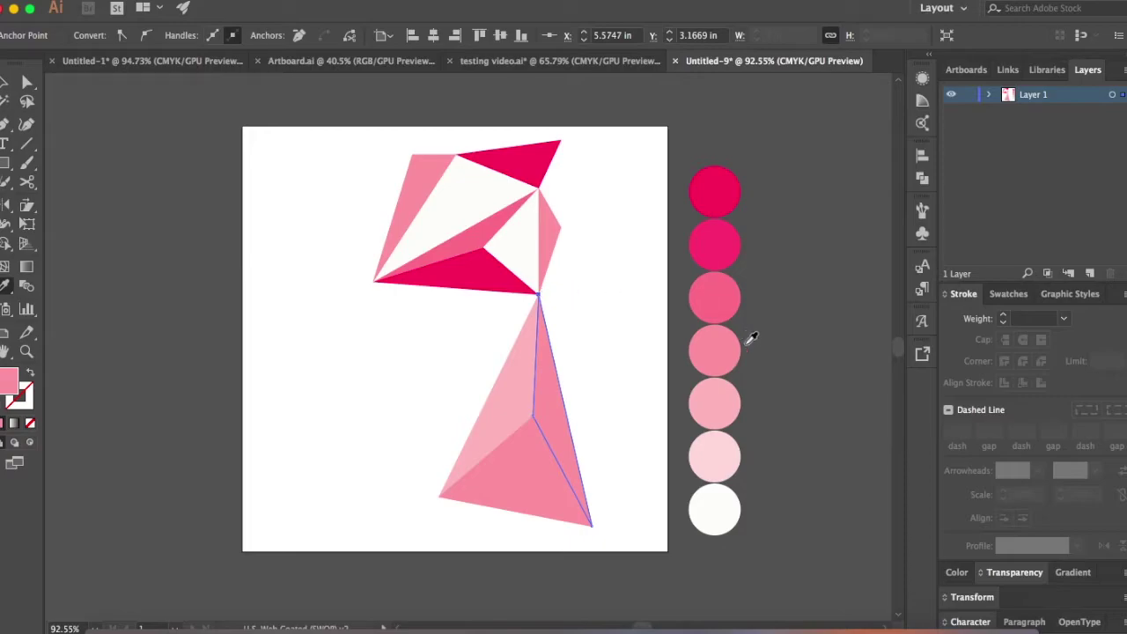
click(730, 400)
click(727, 448)
click(730, 248)
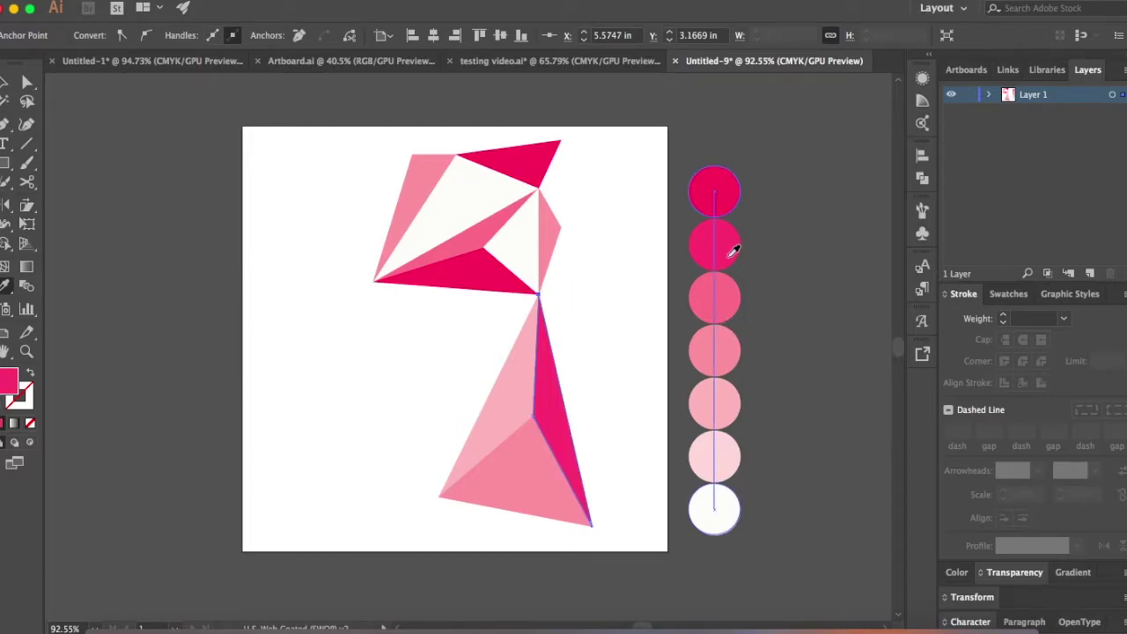
key(p)
Add a dark-pink triangle out to the right and a spike above the top-left.
click(616, 252)
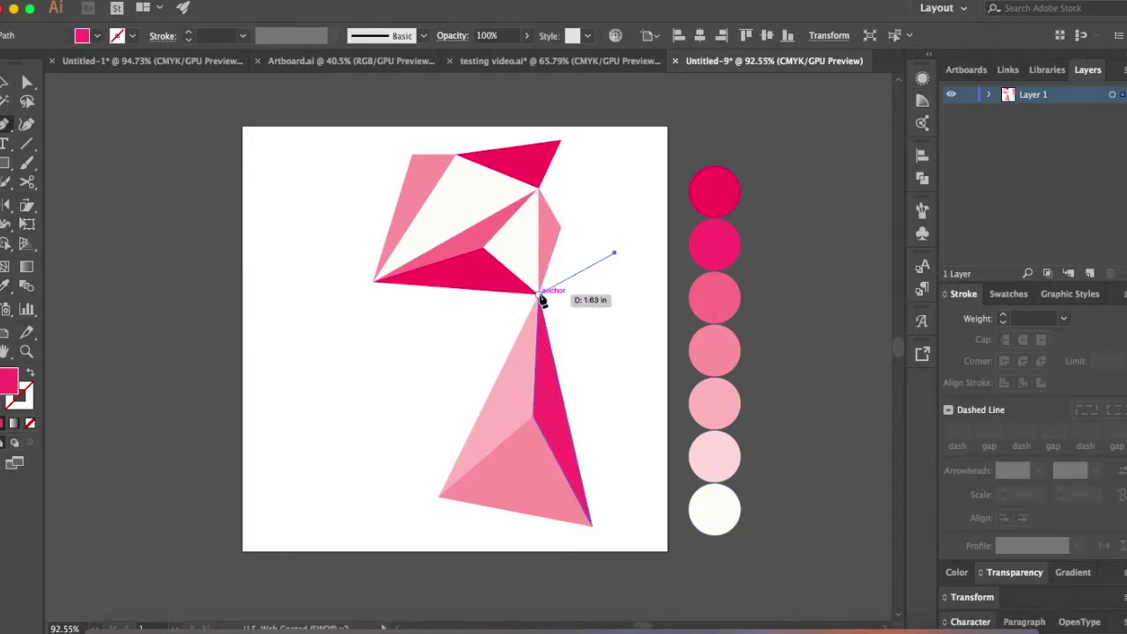
click(538, 294)
click(561, 228)
click(615, 252)
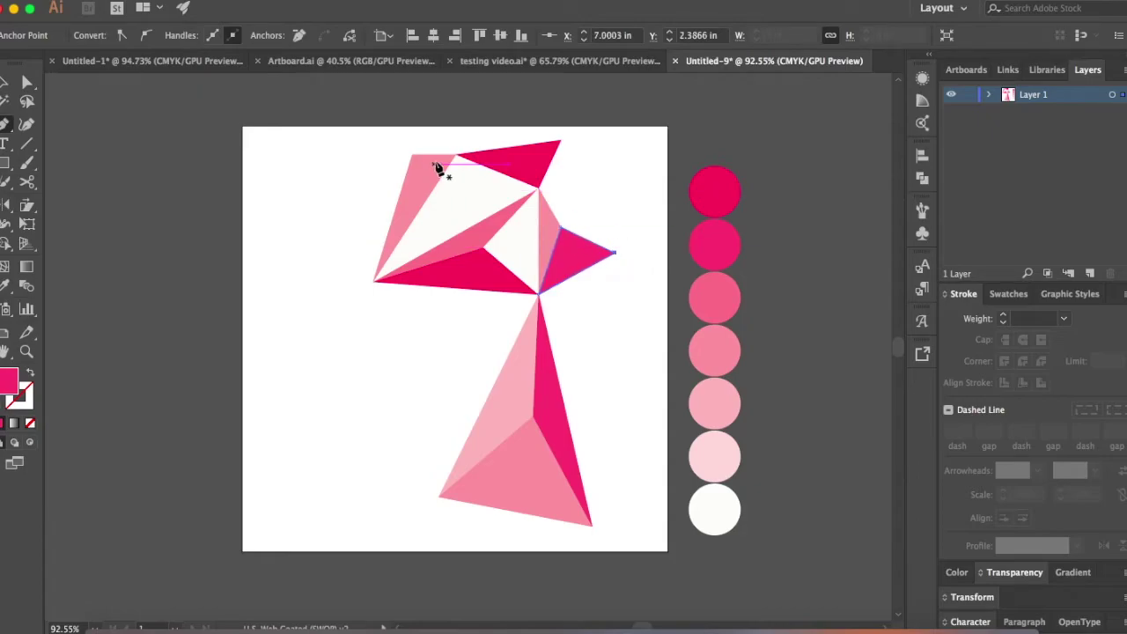
click(381, 118)
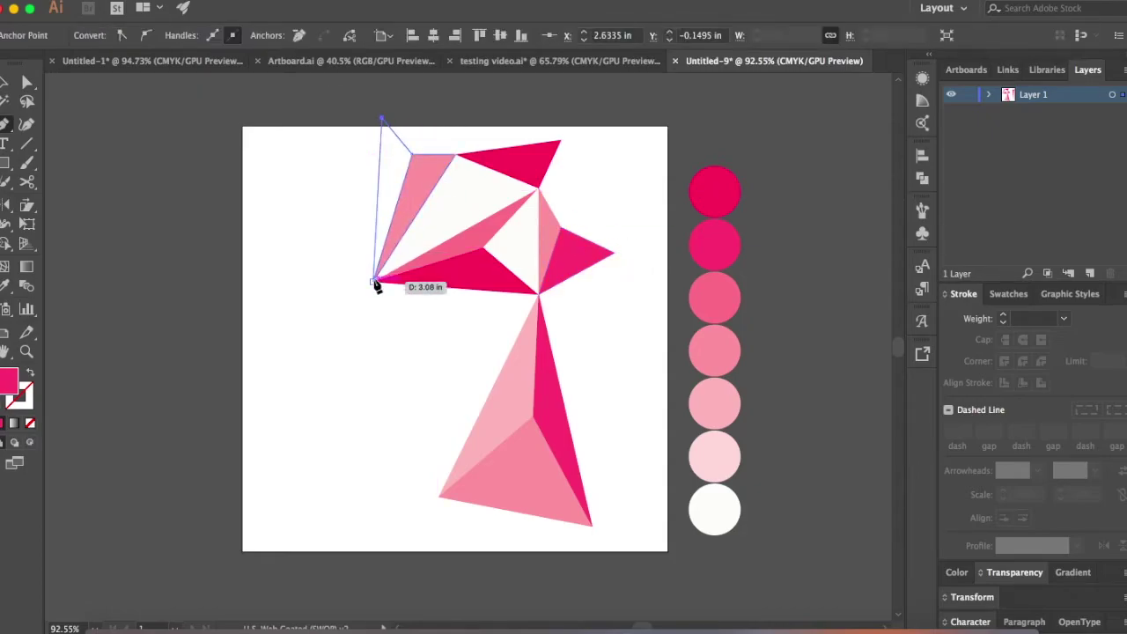
click(373, 282)
click(412, 156)
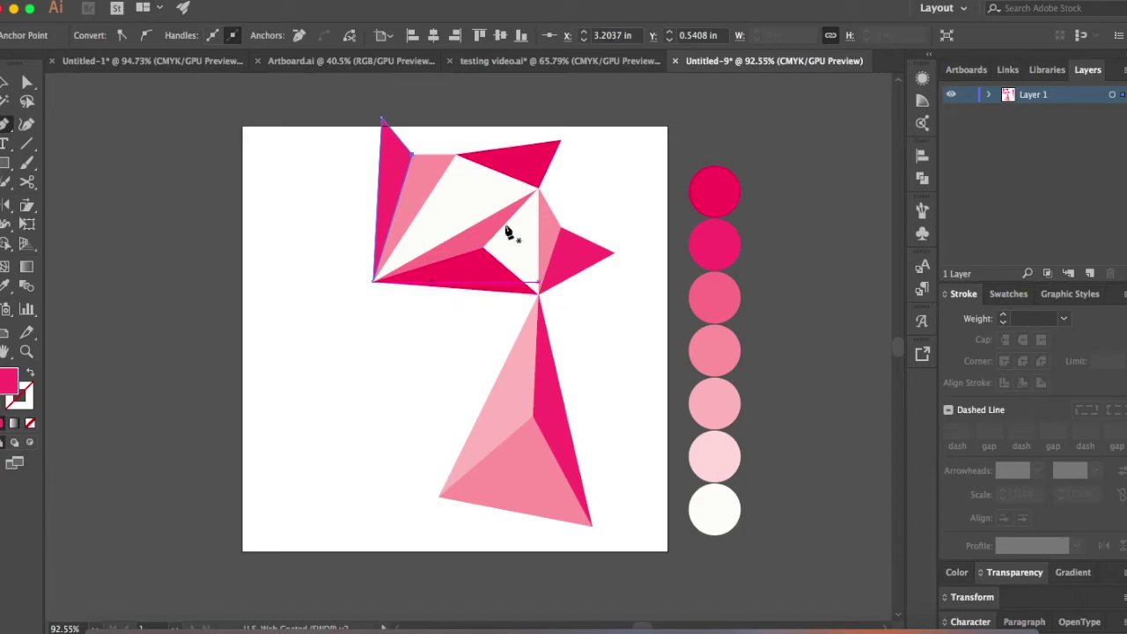
Draw a small triangle along the top edge and fill it with the pale sixth pink.
click(559, 143)
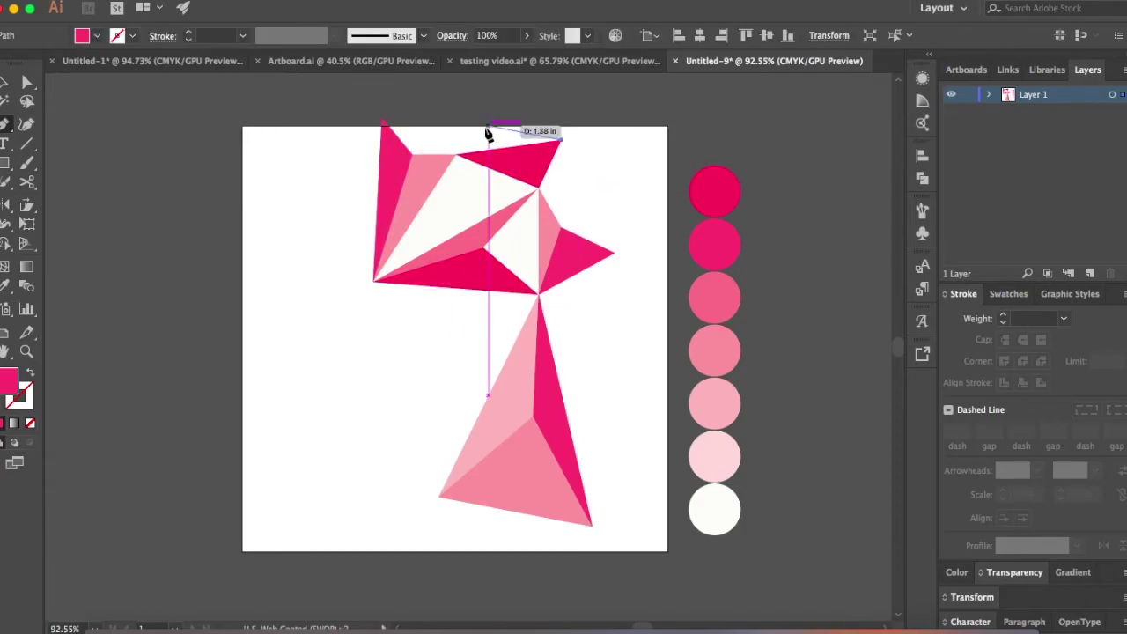
click(475, 126)
click(455, 155)
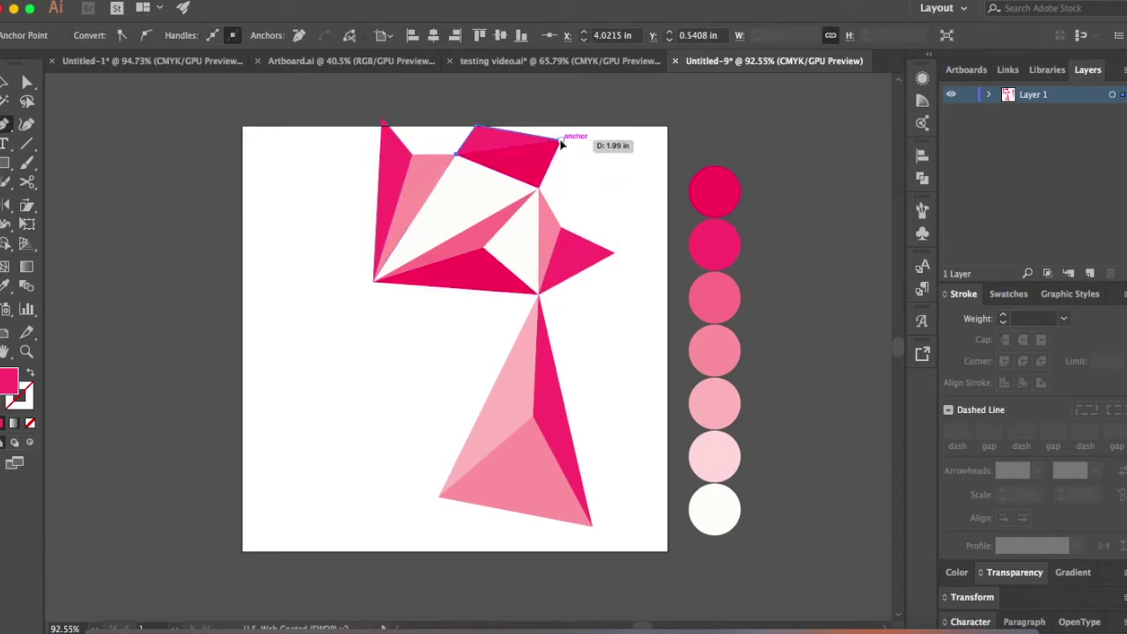
key(i)
click(735, 396)
click(714, 451)
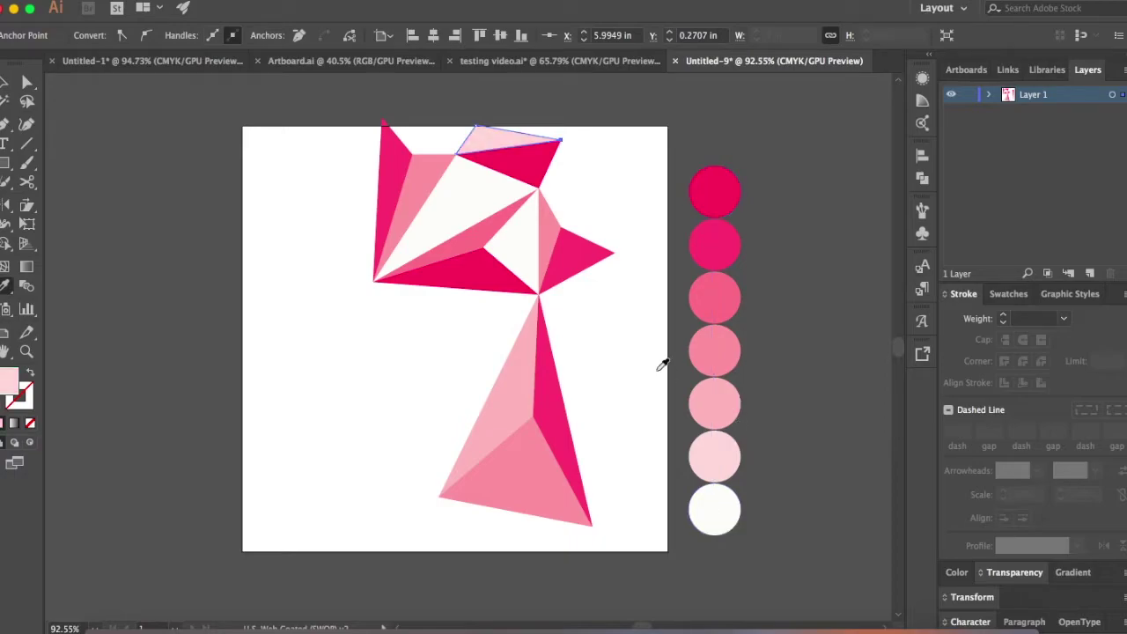
key(p)
Draw a facet from the junction to the right tip, then a right-side triangle down to the bottom tip.
click(538, 187)
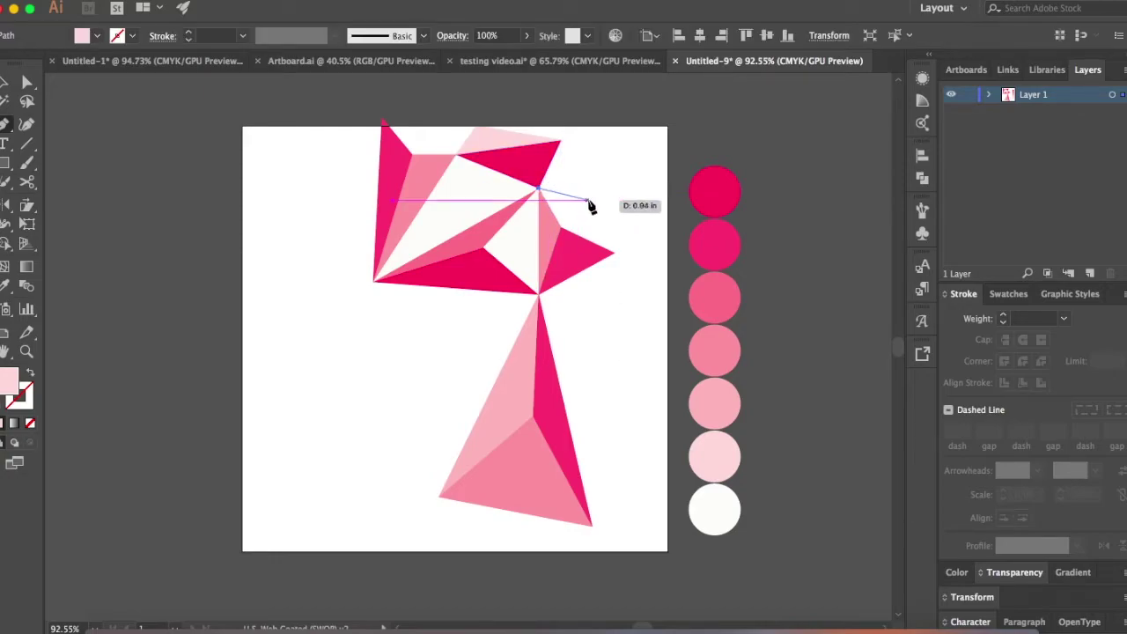
click(614, 253)
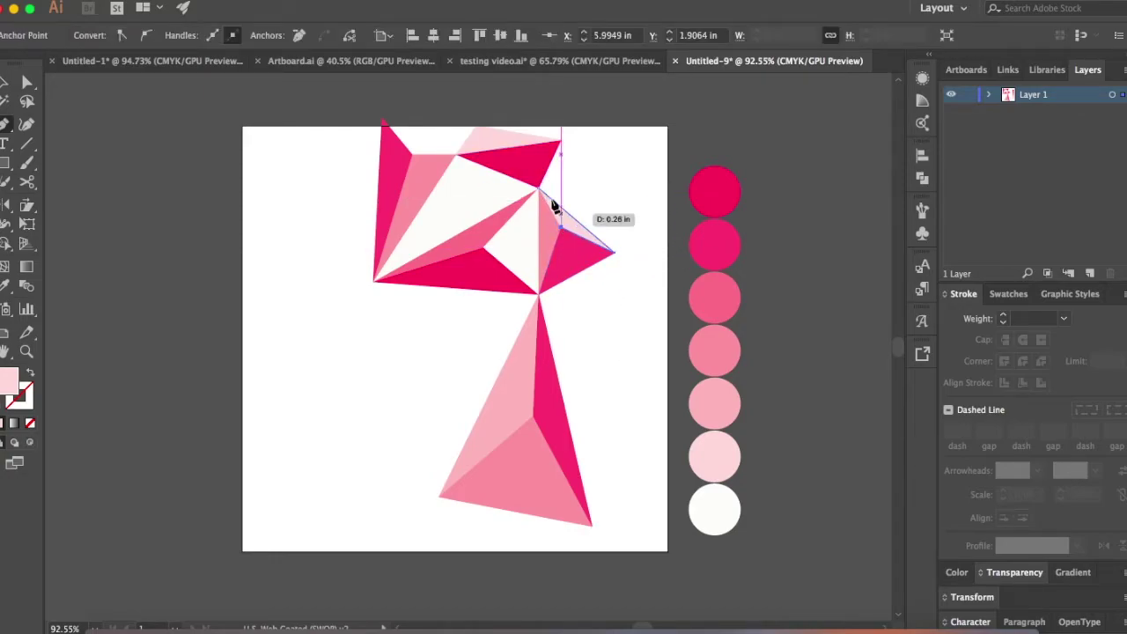
click(540, 189)
click(615, 252)
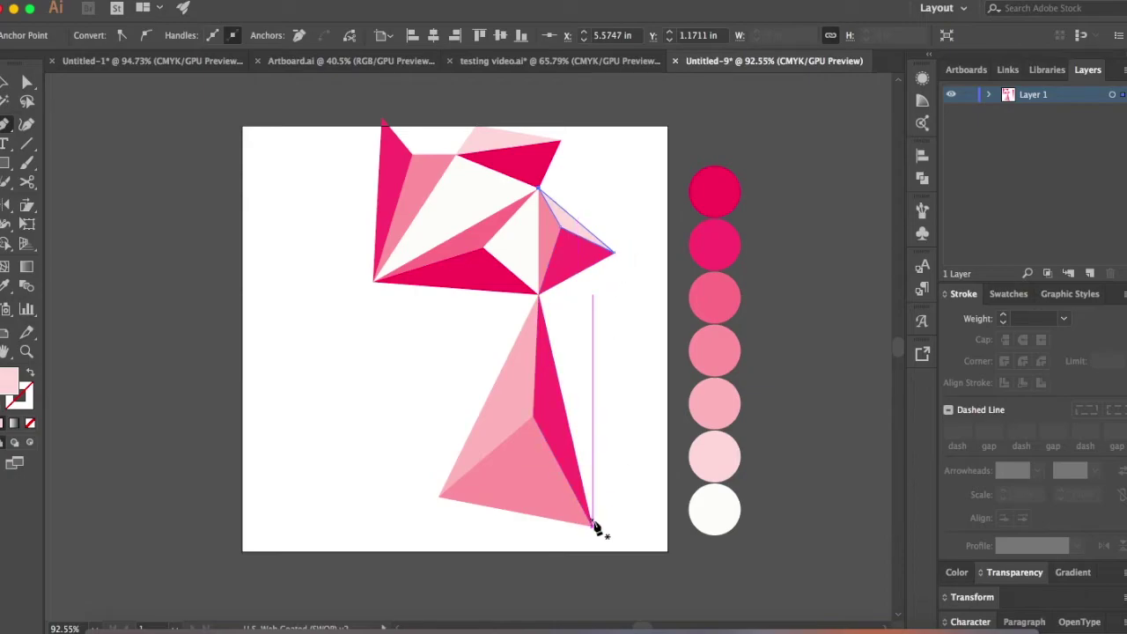
click(591, 525)
click(615, 254)
click(538, 292)
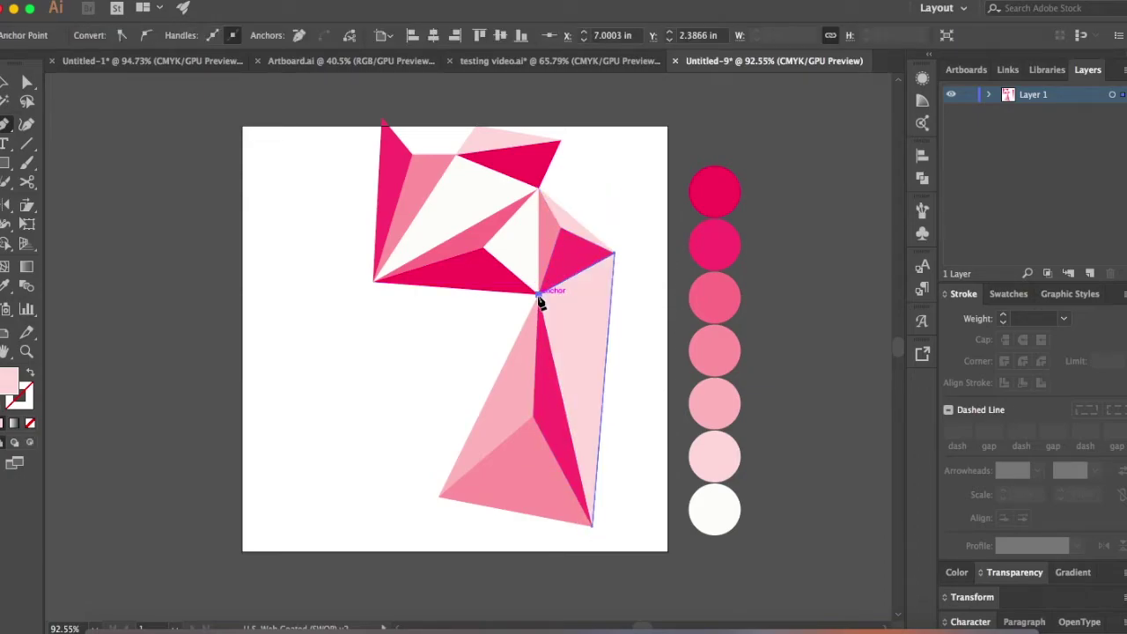
click(593, 525)
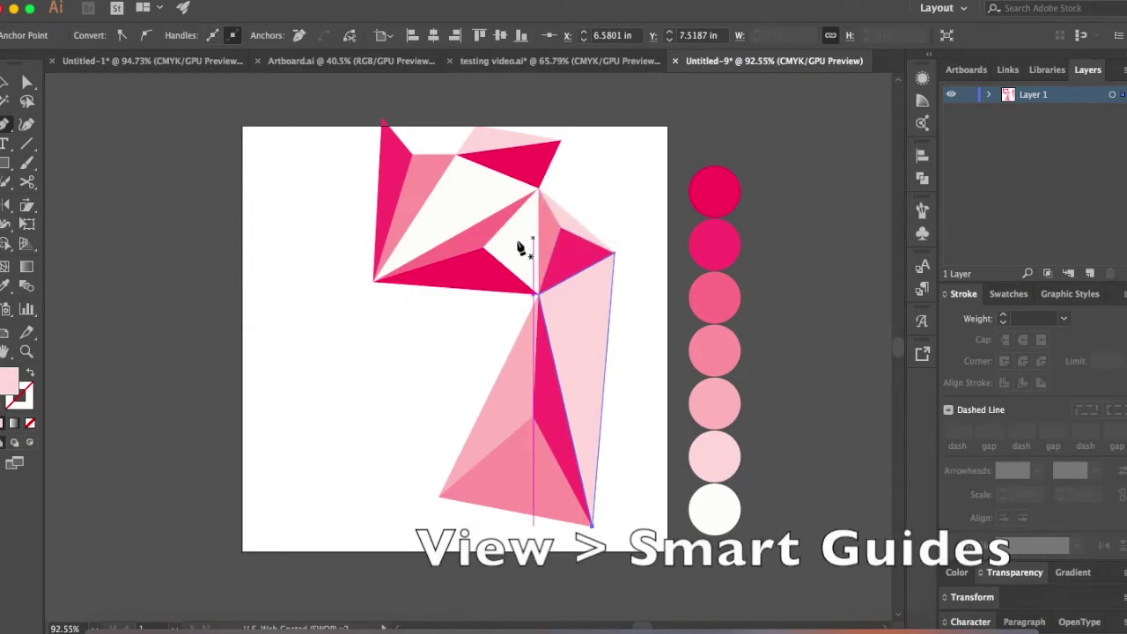
Draw the top-right corner triangle and fill it hot pink from the swatch circles.
click(560, 142)
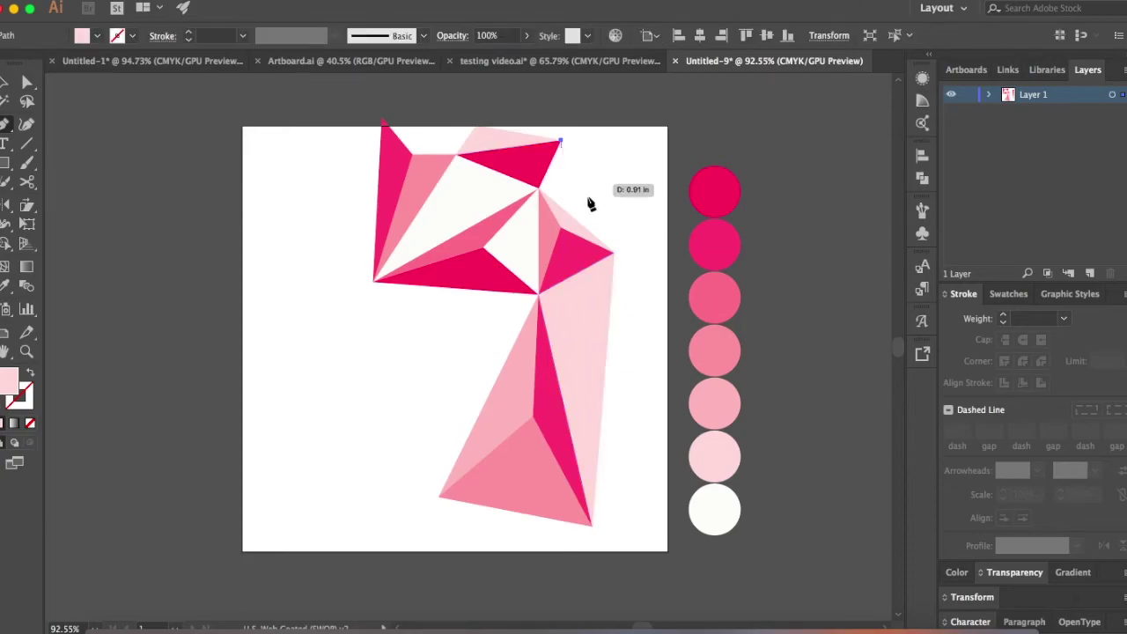
click(612, 252)
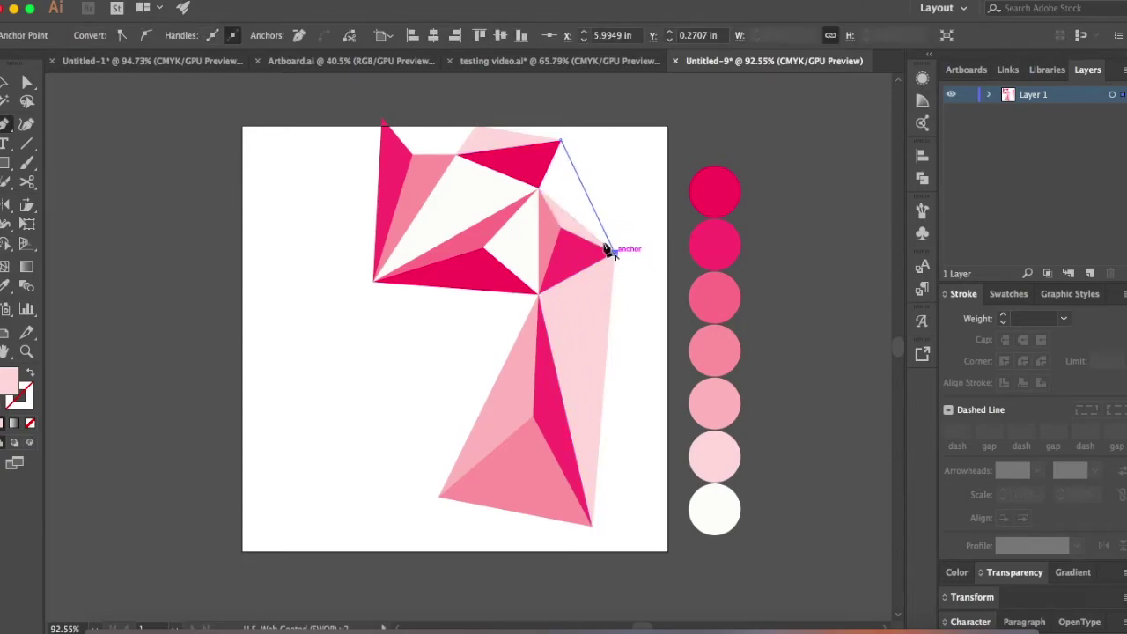
click(539, 188)
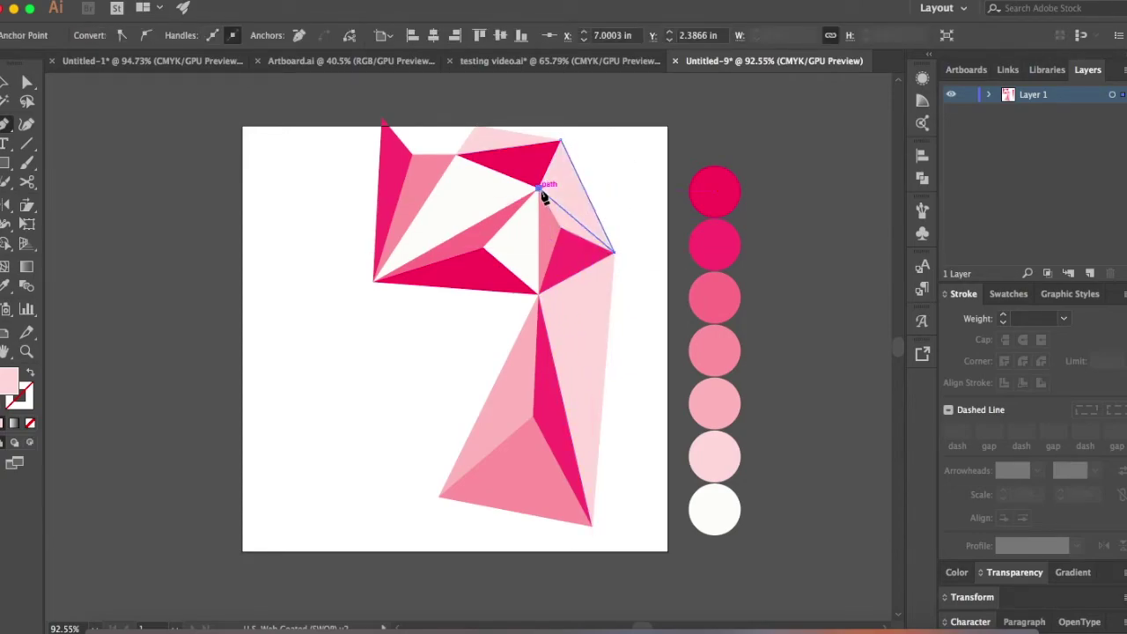
click(561, 140)
super+click(718, 249)
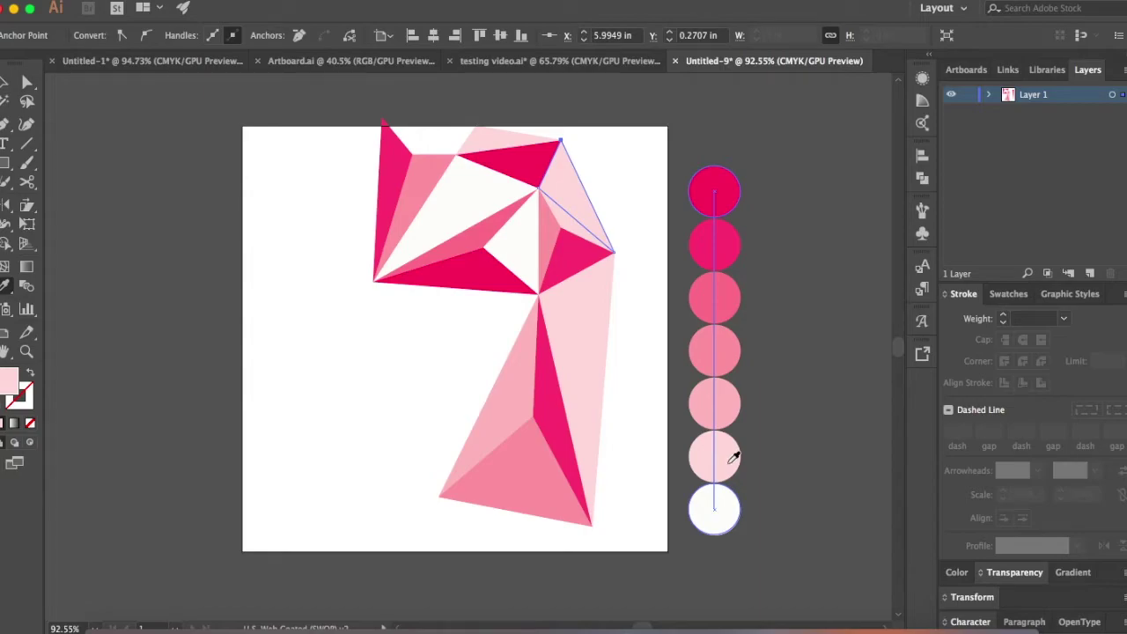
click(727, 403)
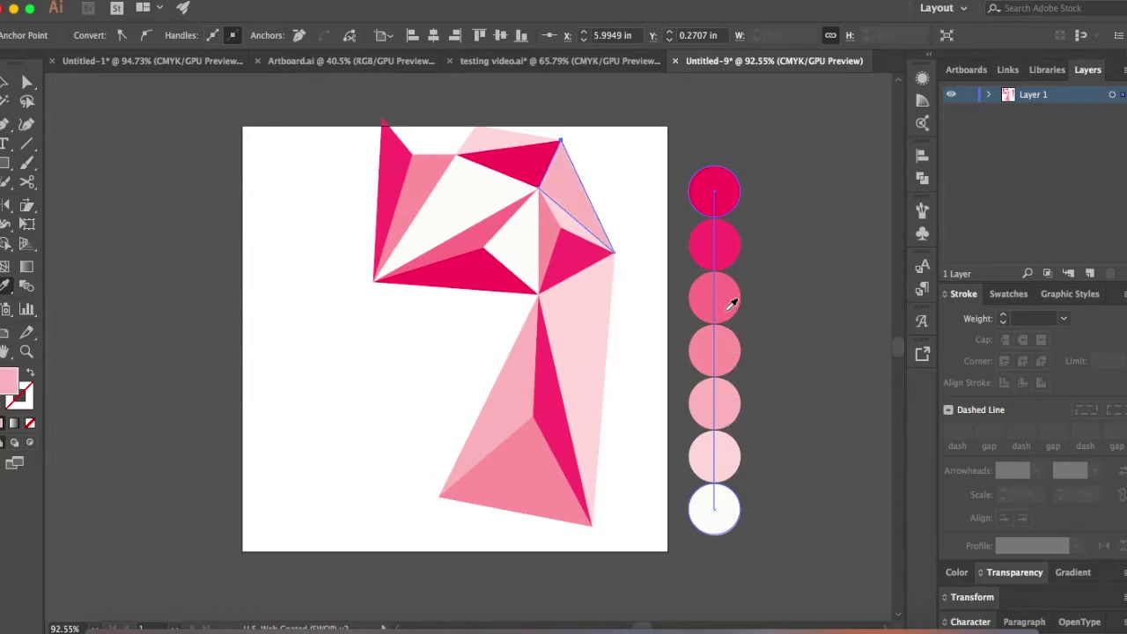
click(731, 253)
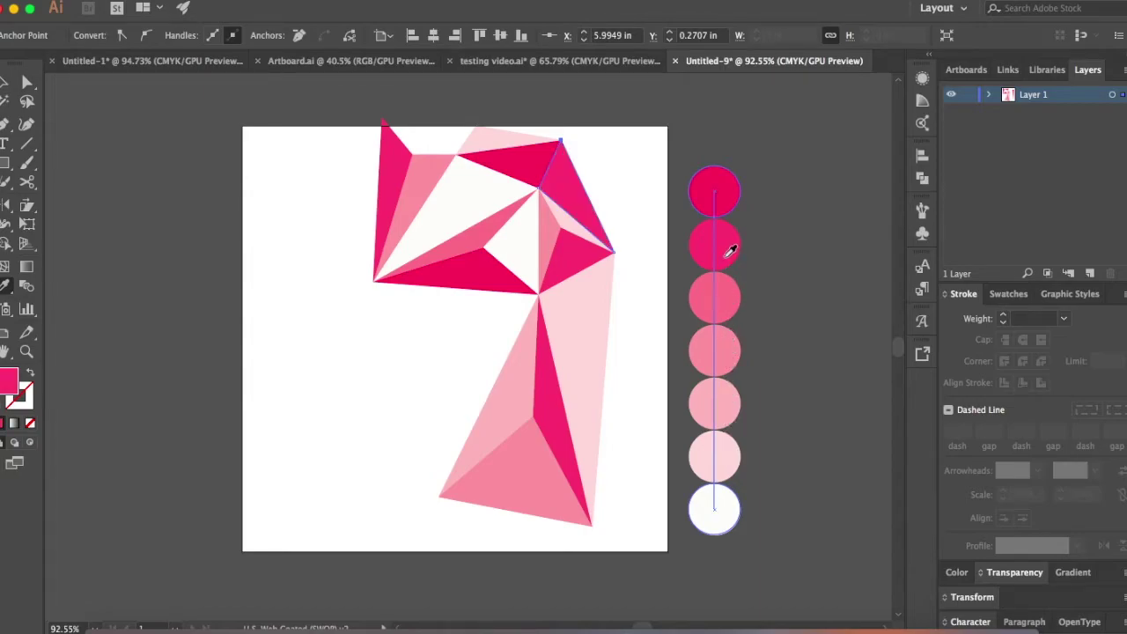
click(716, 188)
key(p)
click(538, 293)
Draw the central triangles and polygons, filling them hot pink, light pink and pale pink.
click(438, 495)
click(538, 293)
click(593, 252)
key(i)
click(730, 239)
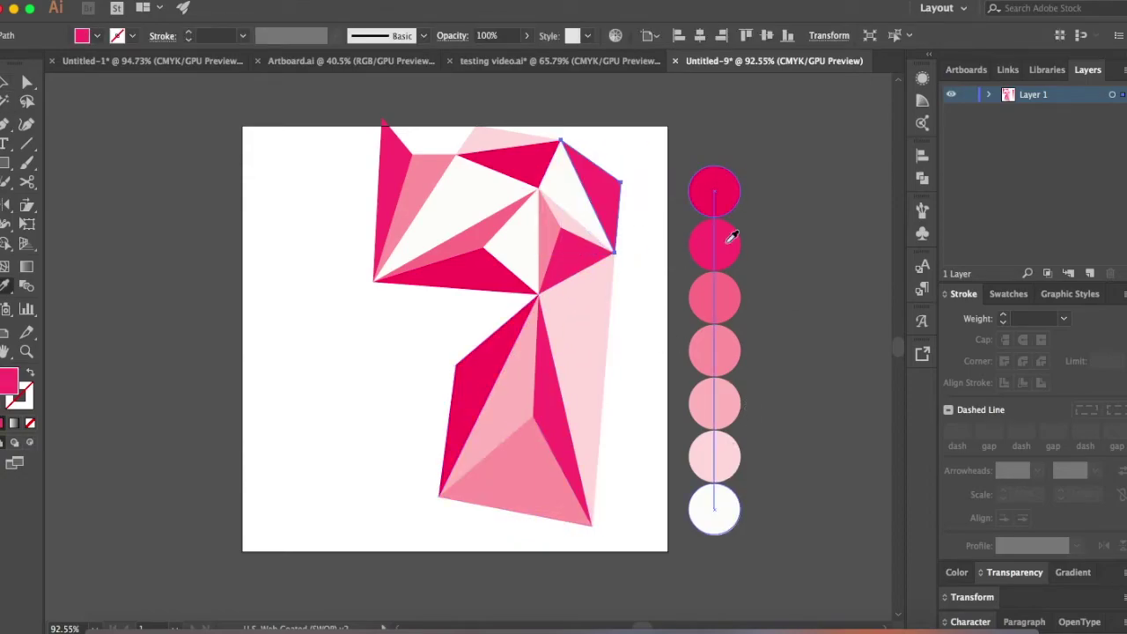
key(p)
click(455, 364)
click(538, 293)
click(374, 282)
click(635, 378)
click(591, 525)
click(538, 293)
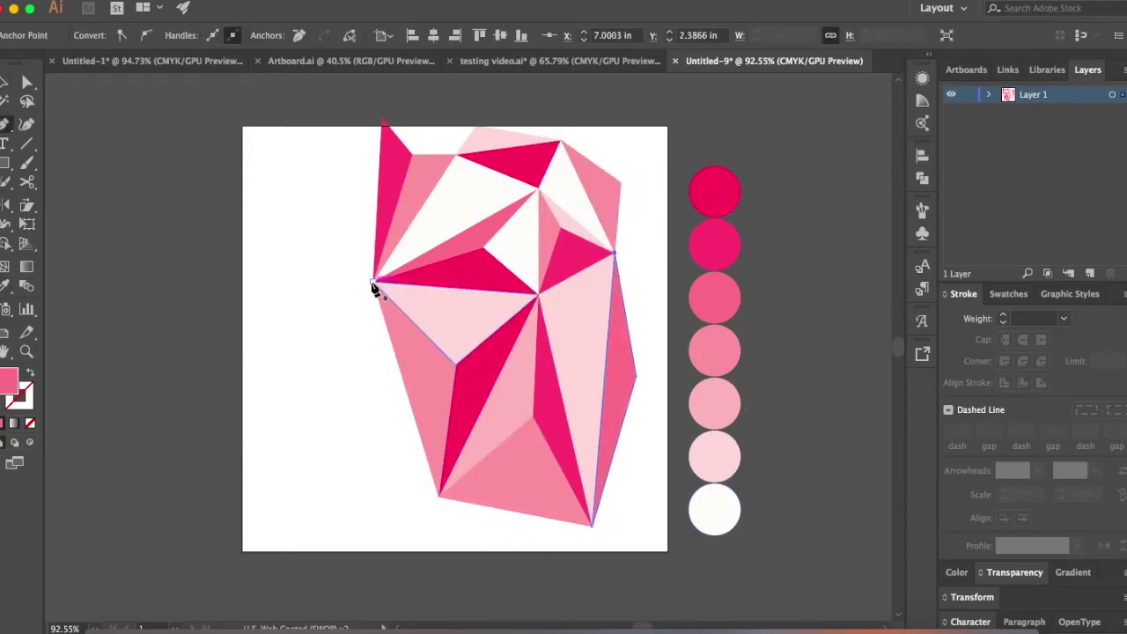
click(345, 378)
click(438, 496)
click(387, 121)
click(373, 282)
click(387, 122)
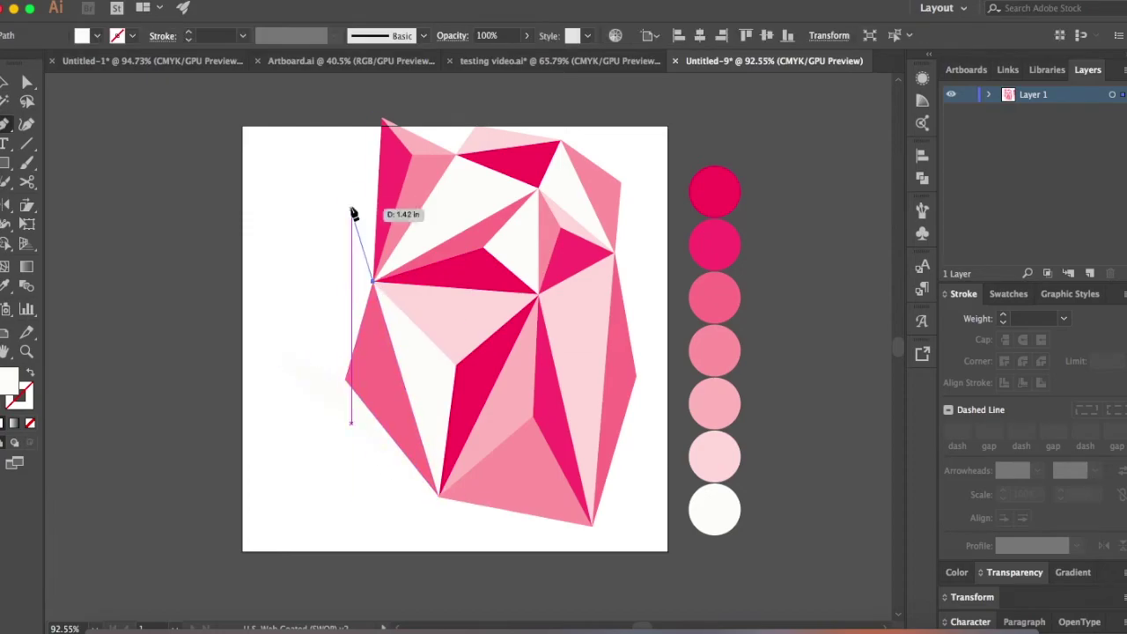
Add light-pink and hot-pink triangles on the left, the bottom and past the top-right corner.
click(265, 350)
click(345, 379)
click(373, 282)
click(438, 496)
click(334, 508)
click(591, 525)
click(438, 495)
click(647, 492)
scroll(669, 176, up, 1)
click(683, 100)
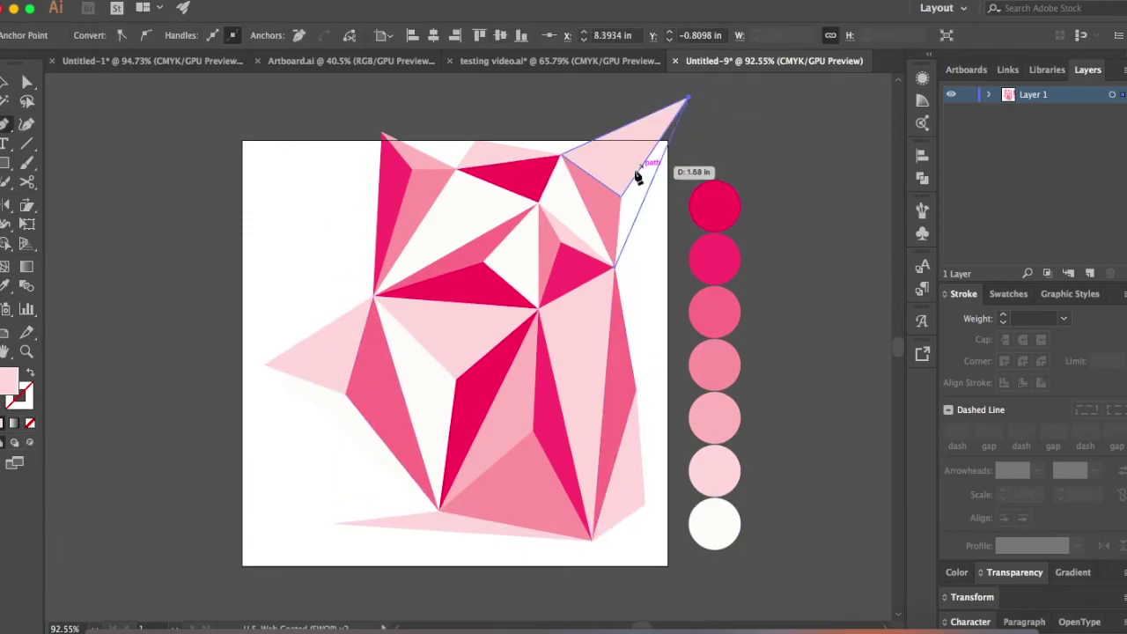
click(615, 264)
click(314, 467)
click(438, 509)
click(334, 523)
click(264, 363)
click(340, 214)
click(382, 141)
Add triangles at the bottom-right and far left, plus a white one at the top left.
click(635, 390)
click(684, 248)
click(759, 581)
click(635, 390)
click(314, 466)
click(167, 539)
click(335, 523)
click(145, 302)
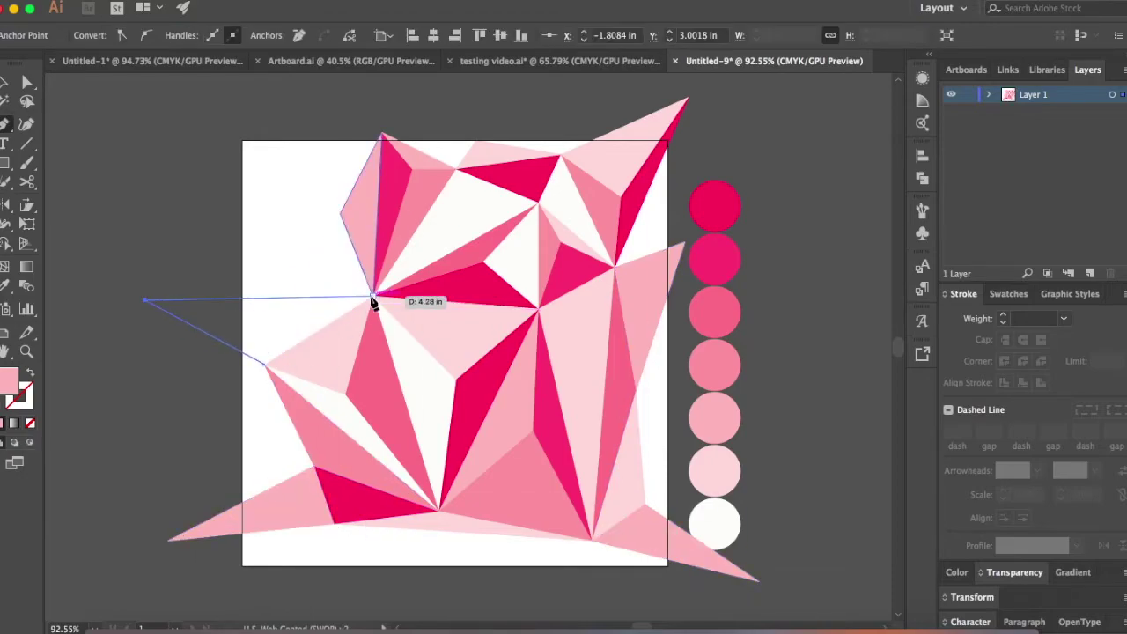
click(340, 213)
click(731, 302)
scroll(458, 264, up, 1)
click(201, 86)
Draw pink and hot-pink triangles along the left and bottom edges, sampling colours from the circles.
click(382, 137)
click(340, 213)
click(281, 254)
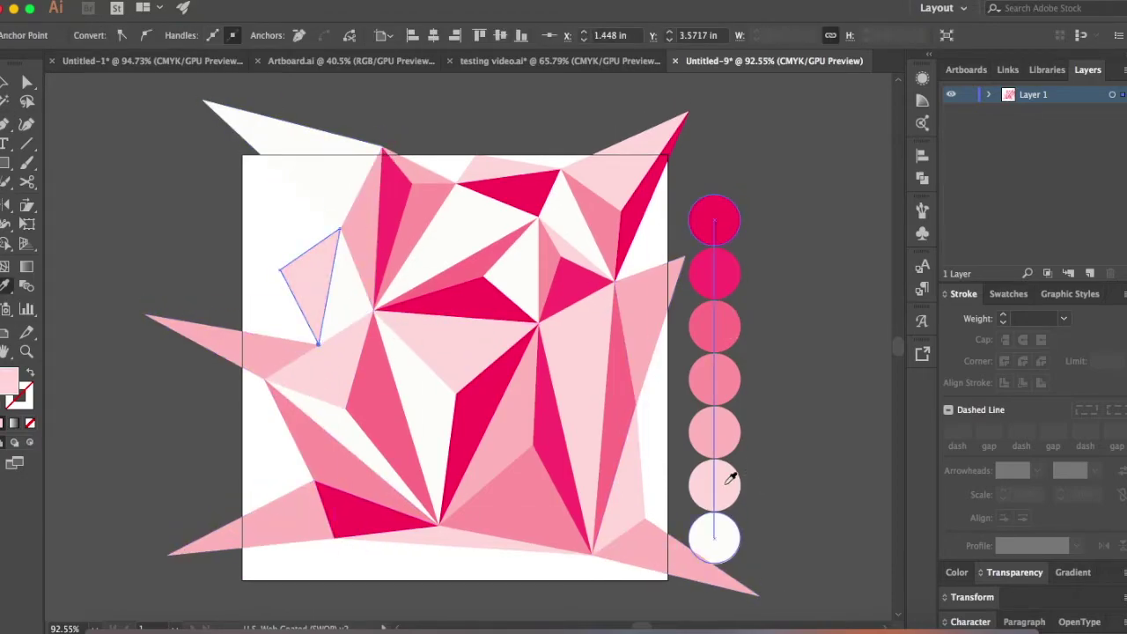
click(318, 330)
click(314, 466)
click(264, 380)
click(314, 479)
click(167, 555)
click(145, 316)
click(282, 268)
click(445, 544)
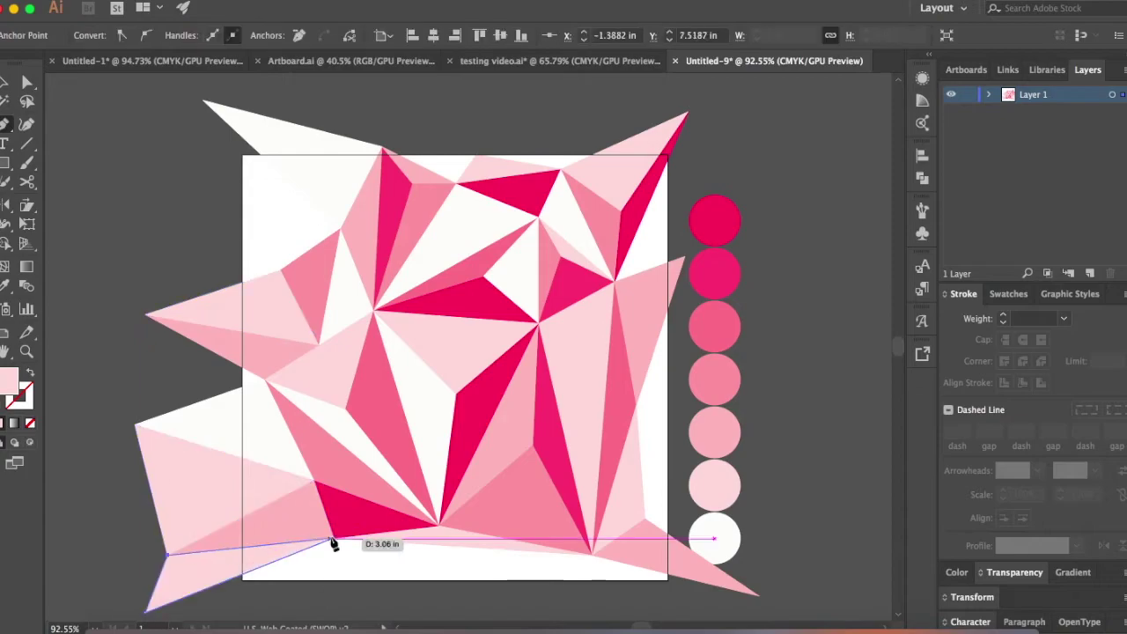
click(592, 554)
click(538, 599)
Add white and pink triangles at the bottom-right, the top-left and along the top edge.
key(p)
click(759, 595)
click(635, 405)
key(i)
click(735, 372)
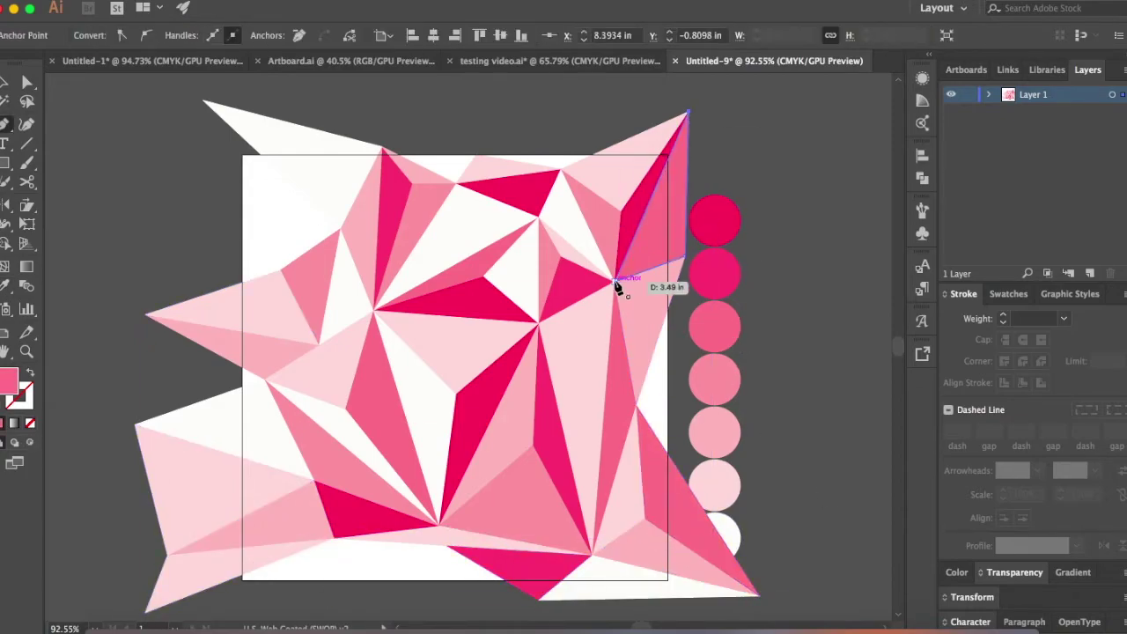
click(616, 284)
key(p)
click(201, 100)
click(204, 104)
key(i)
click(264, 390)
key(p)
click(329, 543)
click(690, 111)
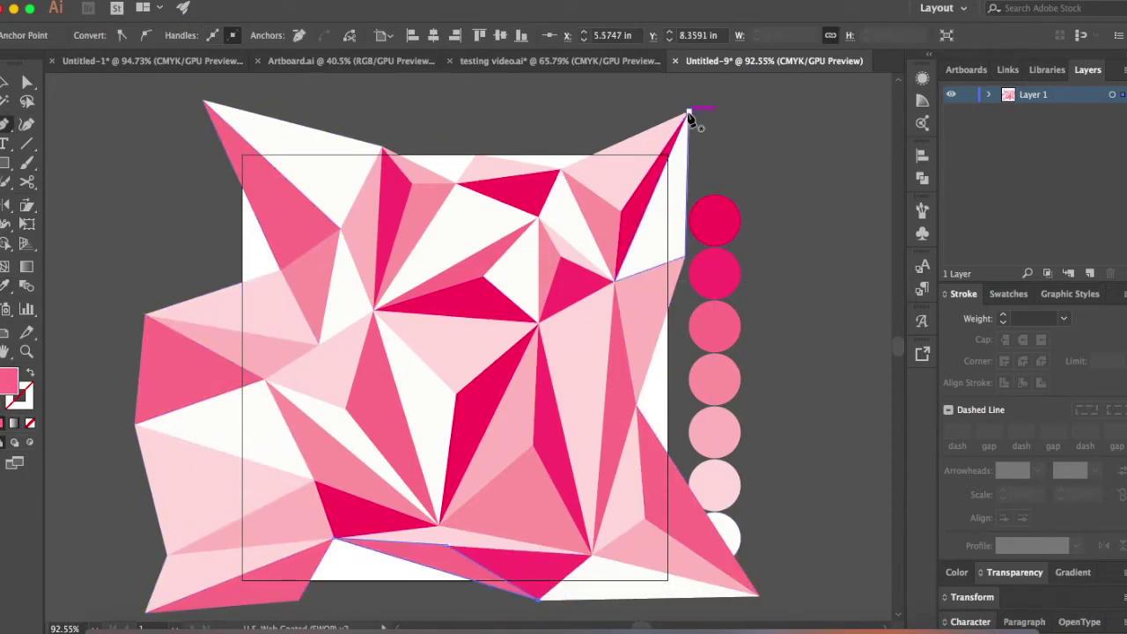
click(476, 154)
click(463, 169)
click(380, 148)
click(184, 496)
click(156, 307)
scroll(528, 352, down, 5)
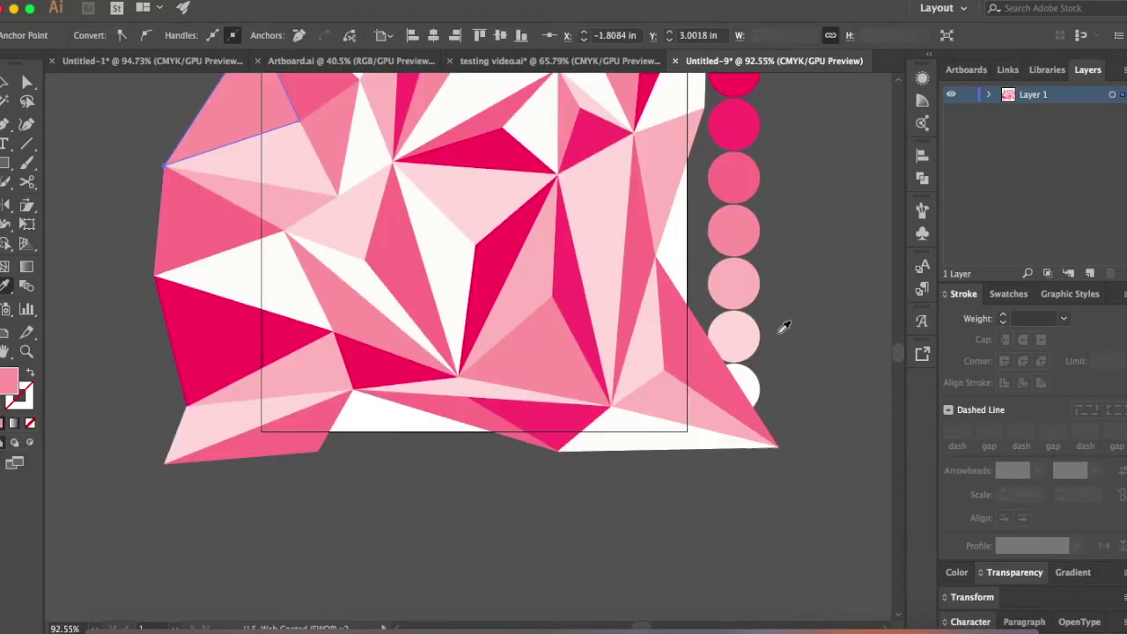
Add pink triangles below the artboard and on the right edge, then stop drawing.
click(319, 451)
click(418, 562)
click(352, 392)
click(428, 467)
key(i)
click(737, 278)
key(p)
scroll(504, 391, up, 5)
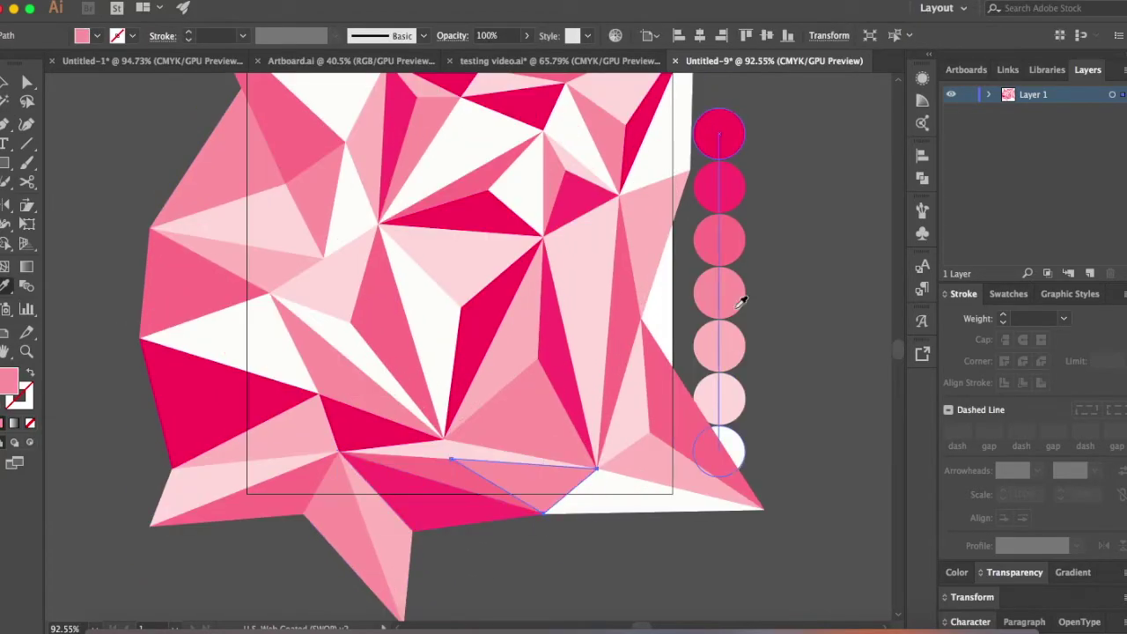
click(504, 391)
scroll(616, 308, down, 3)
click(665, 269)
scroll(792, 327, right, 2)
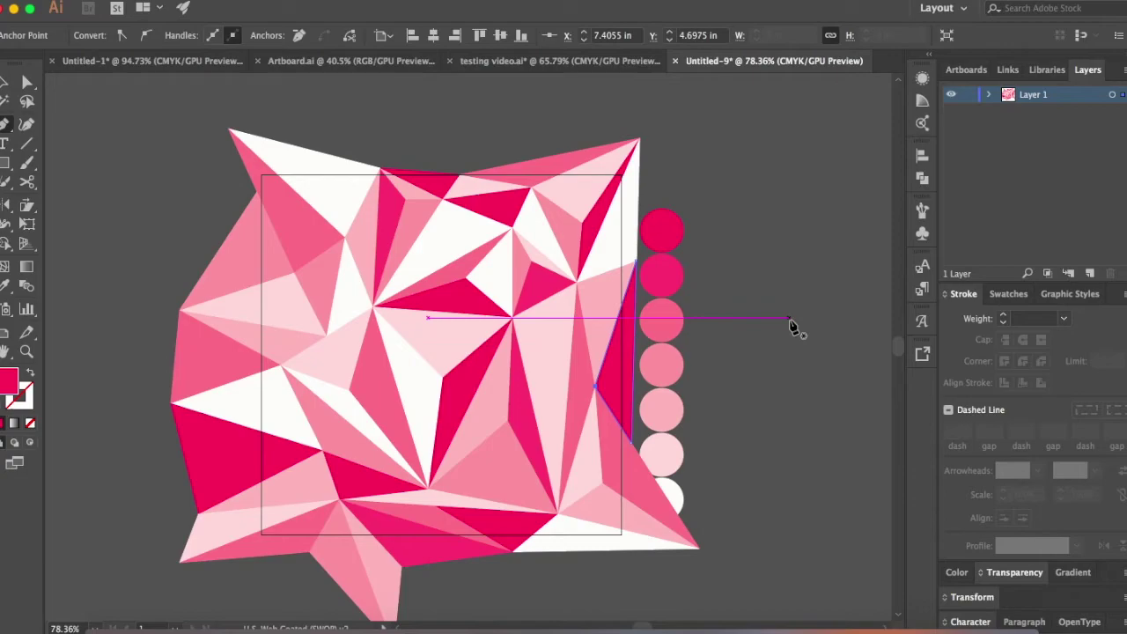
click(4, 81)
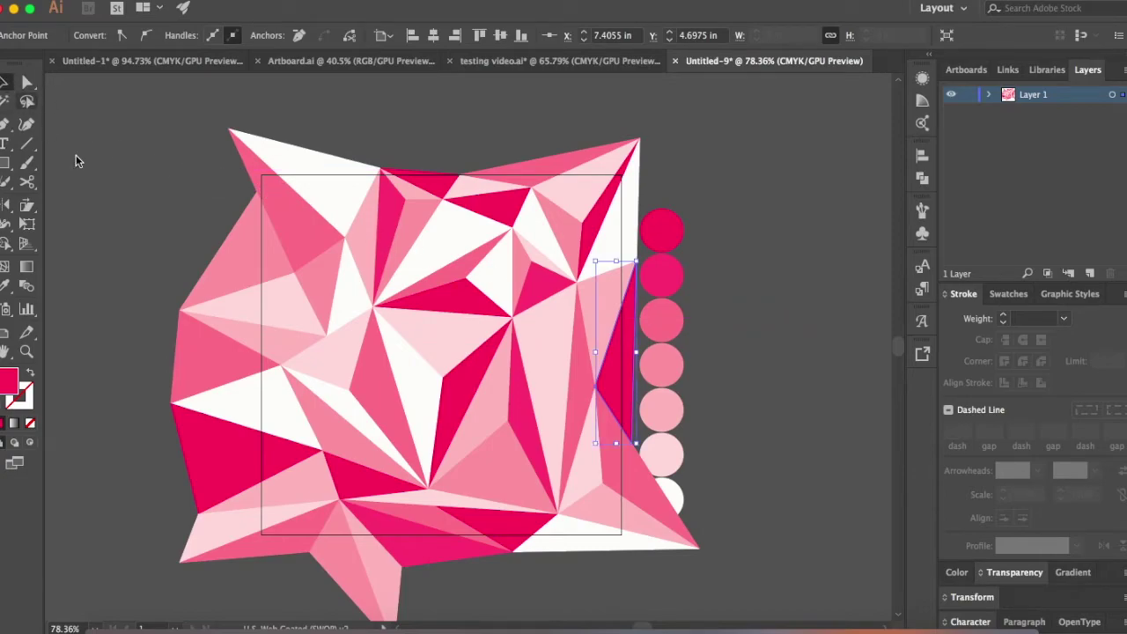
scroll(337, 358, down, 2)
Move the pink circle blend further right, clear of the pattern.
click(735, 340)
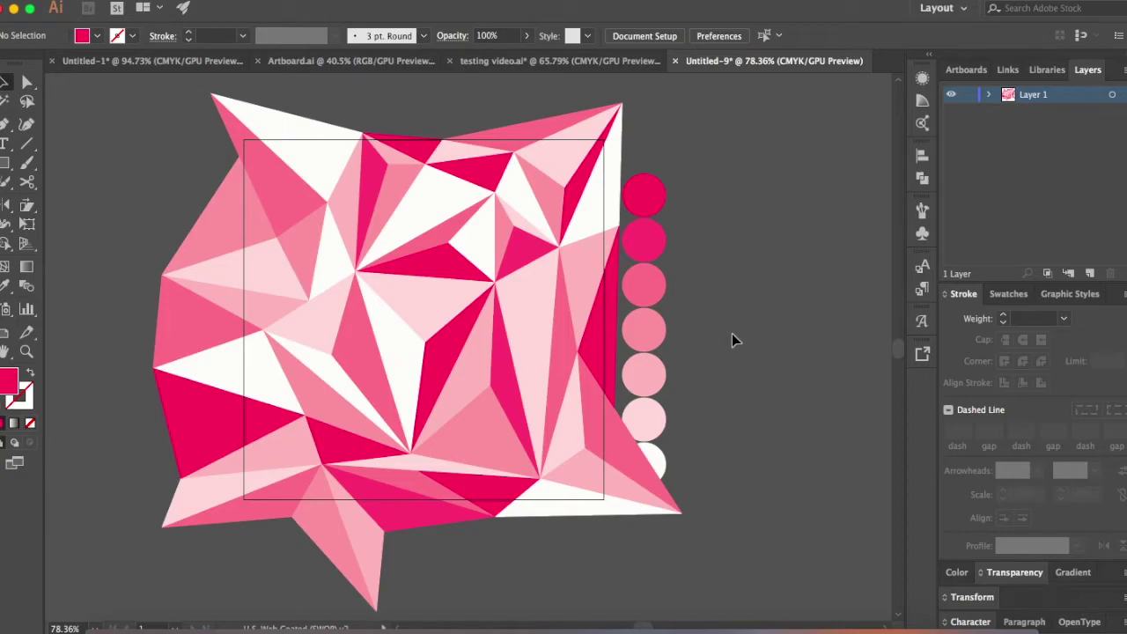
click(651, 293)
drag(650, 295, 814, 253)
click(721, 327)
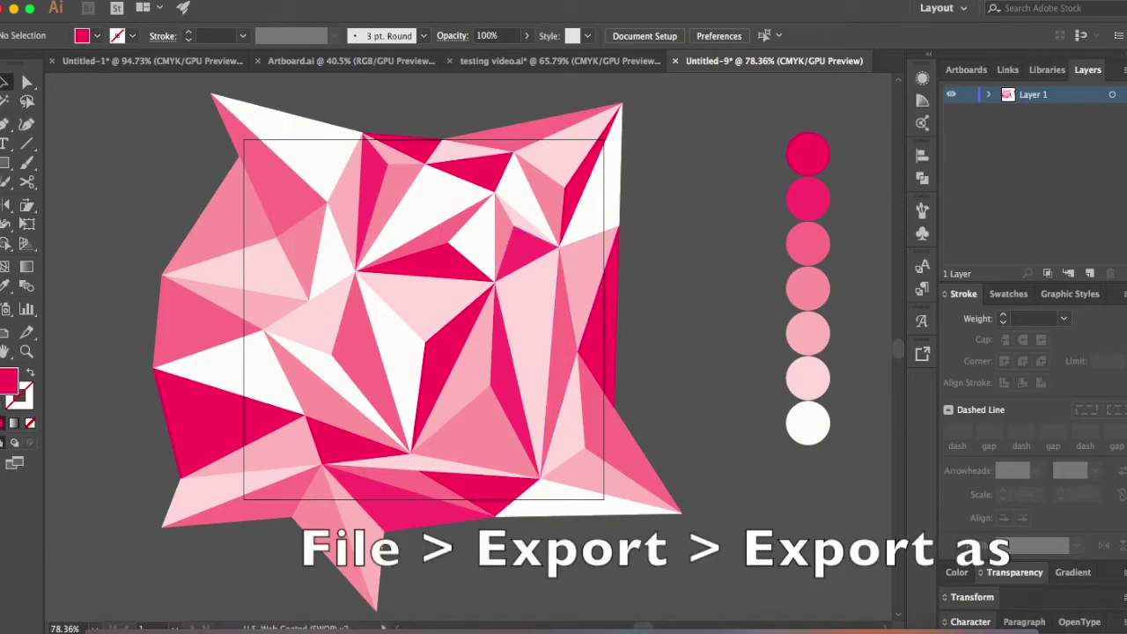
click(132, 2)
Export the artwork as a PNG clipped to the artboard at Medium (150 ppi).
mouse_move(173, 249)
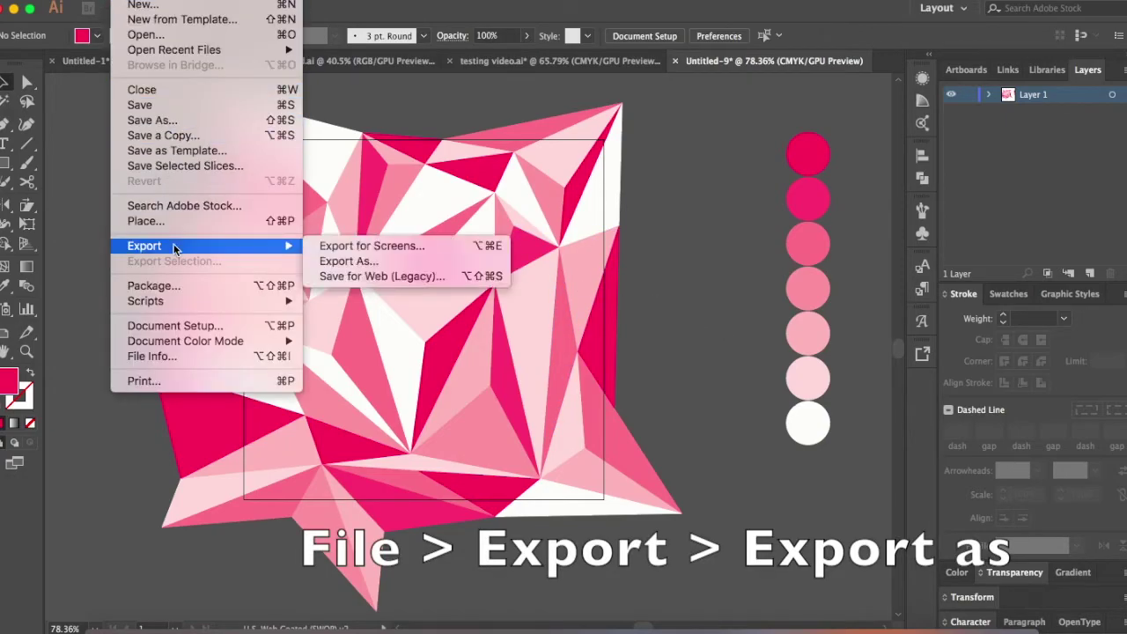
click(341, 260)
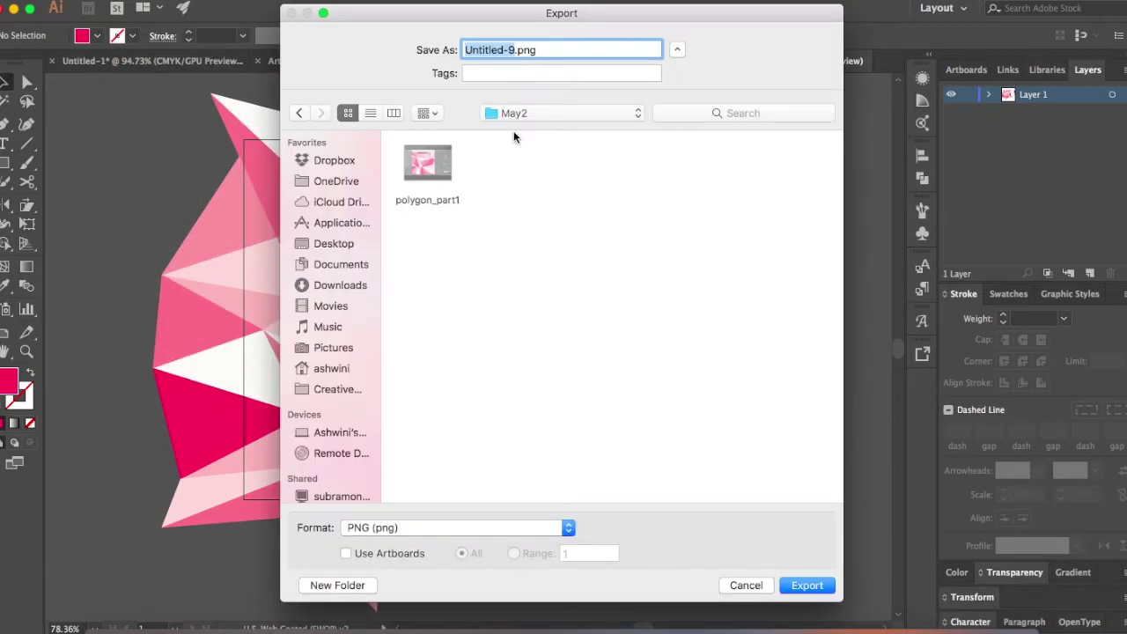
click(345, 553)
click(808, 585)
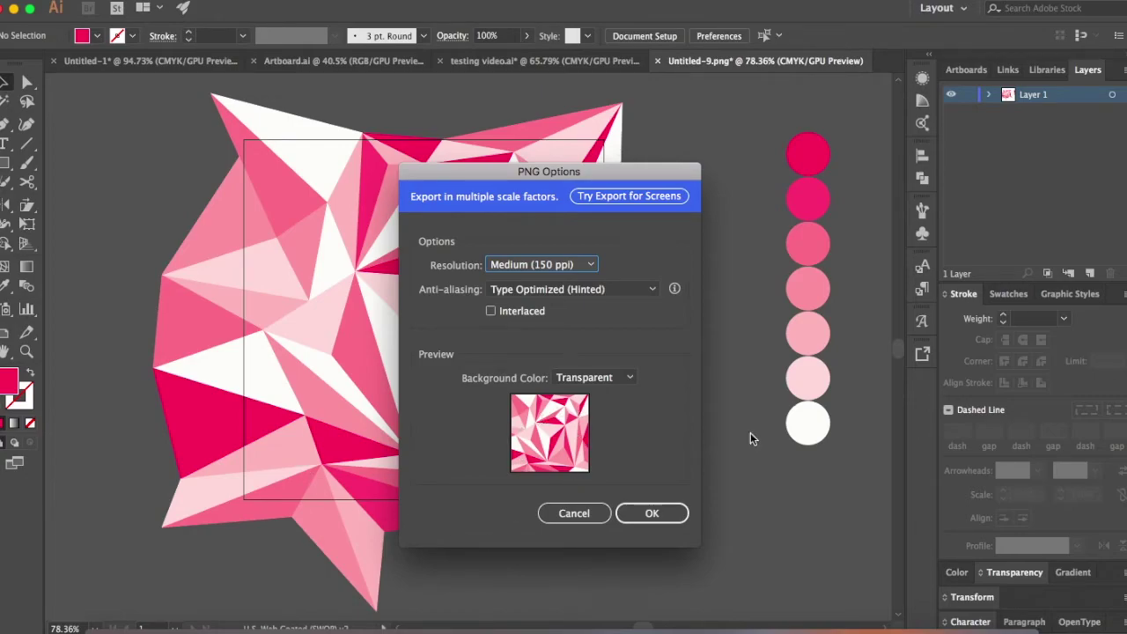
click(670, 514)
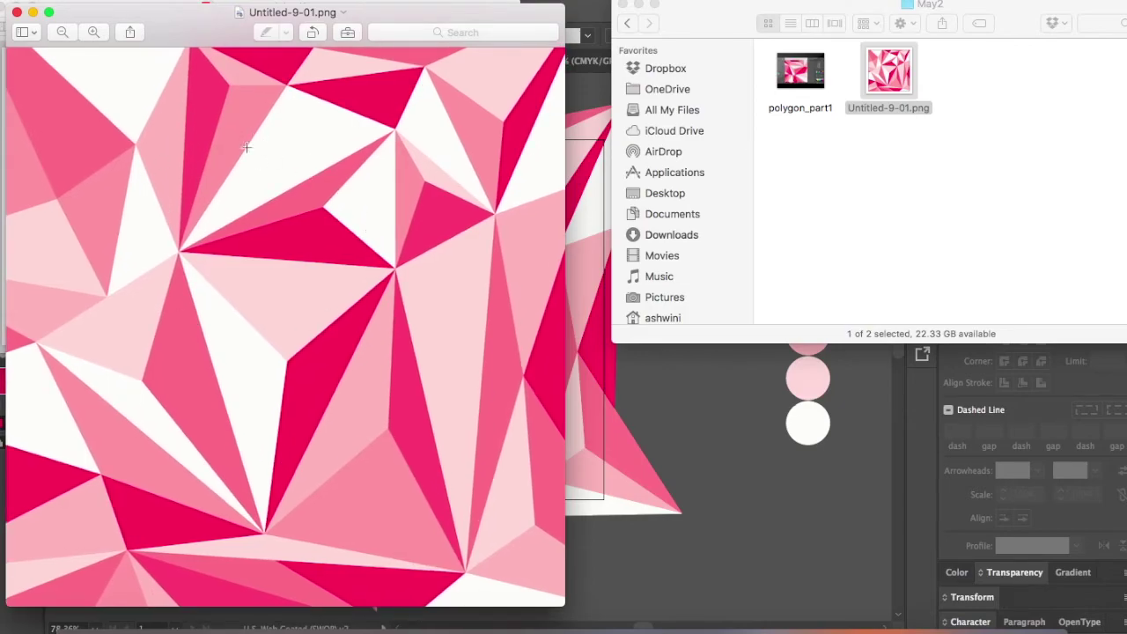
Nudge the Preview window showing Untitled-9-01.png up and left.
drag(24, 15, 7, 10)
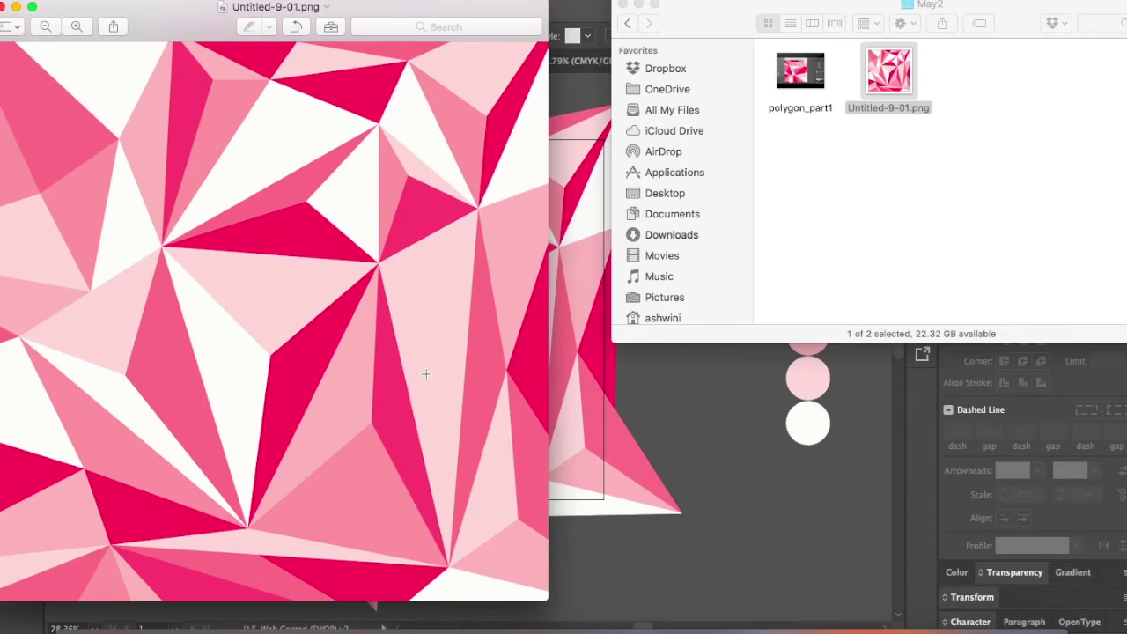
Close Preview and bring the testing video.ai document to the front in Illustrator.
click(4, 7)
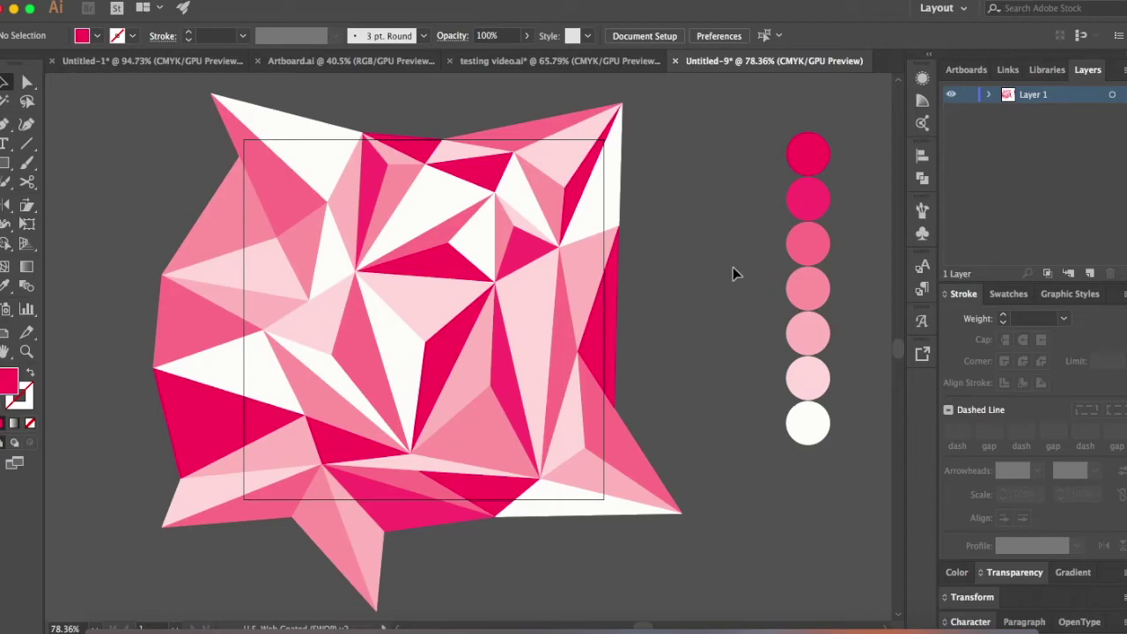
click(545, 59)
click(644, 391)
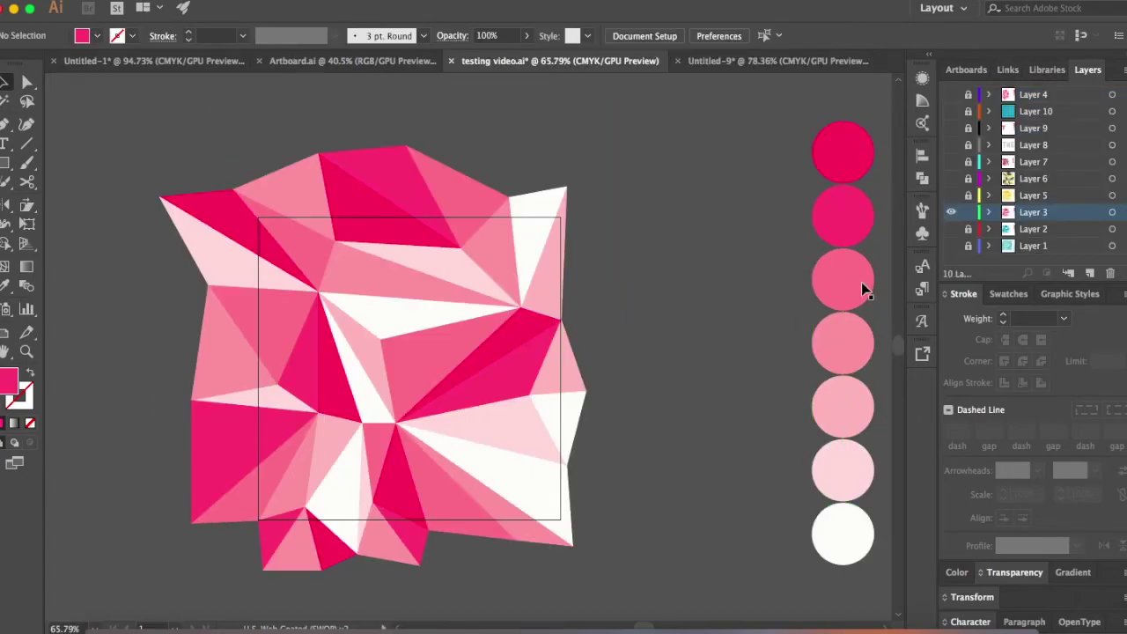
click(768, 62)
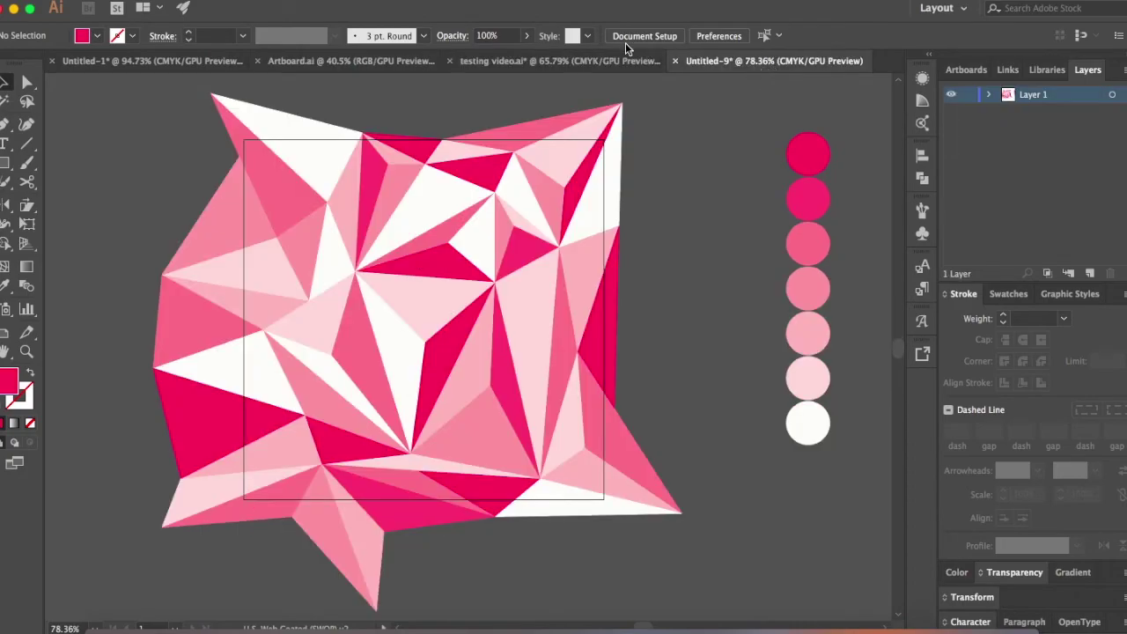
click(593, 60)
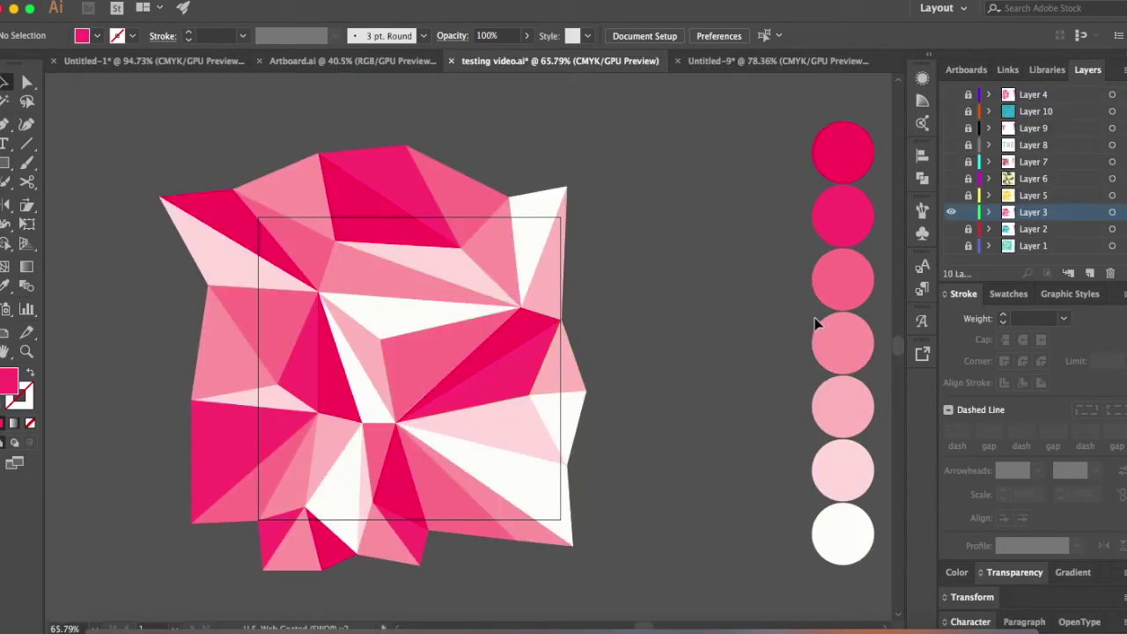
Hide the pink Layer 3, show Layer 1's teal variant, then show Layer 5's yellow variant.
click(950, 213)
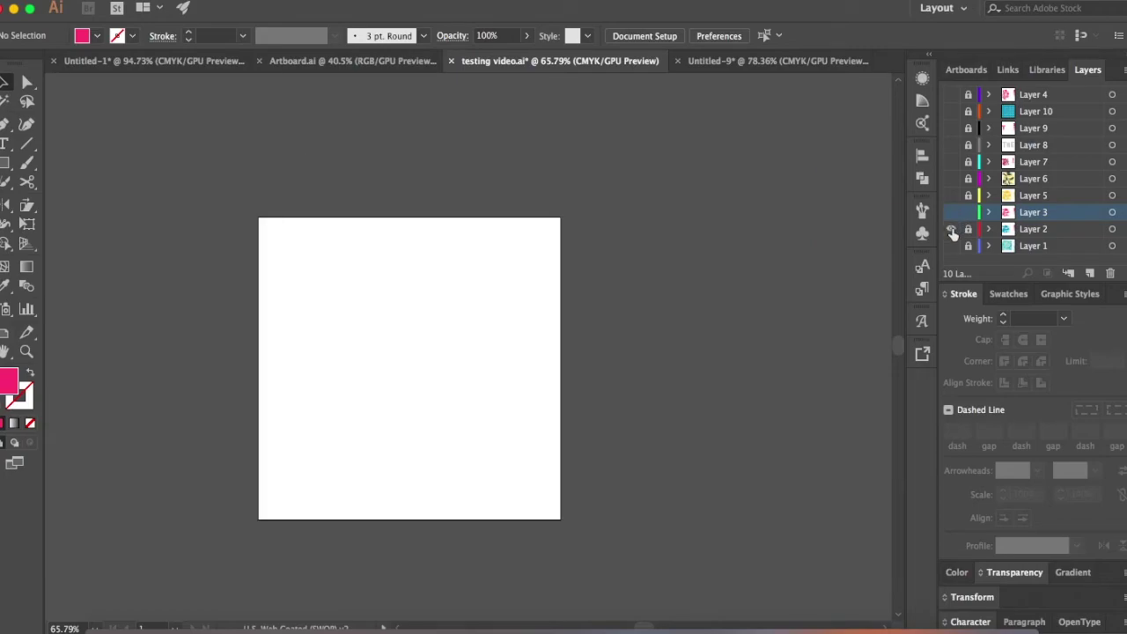
click(951, 230)
click(950, 230)
click(950, 247)
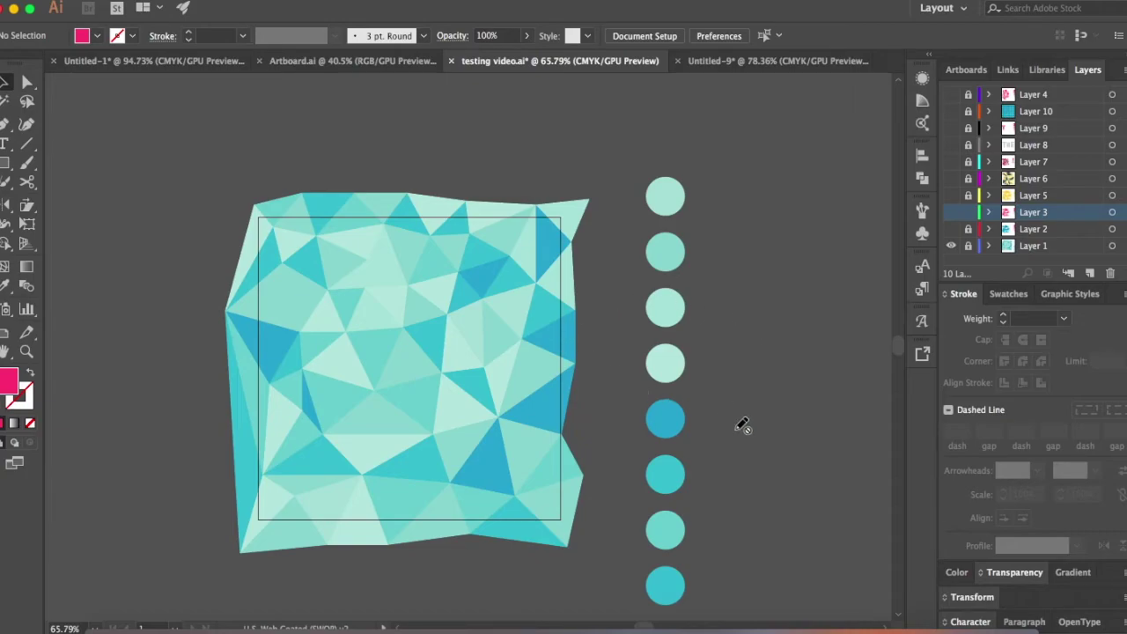
drag(688, 323, 663, 340)
scroll(663, 340, down, 2)
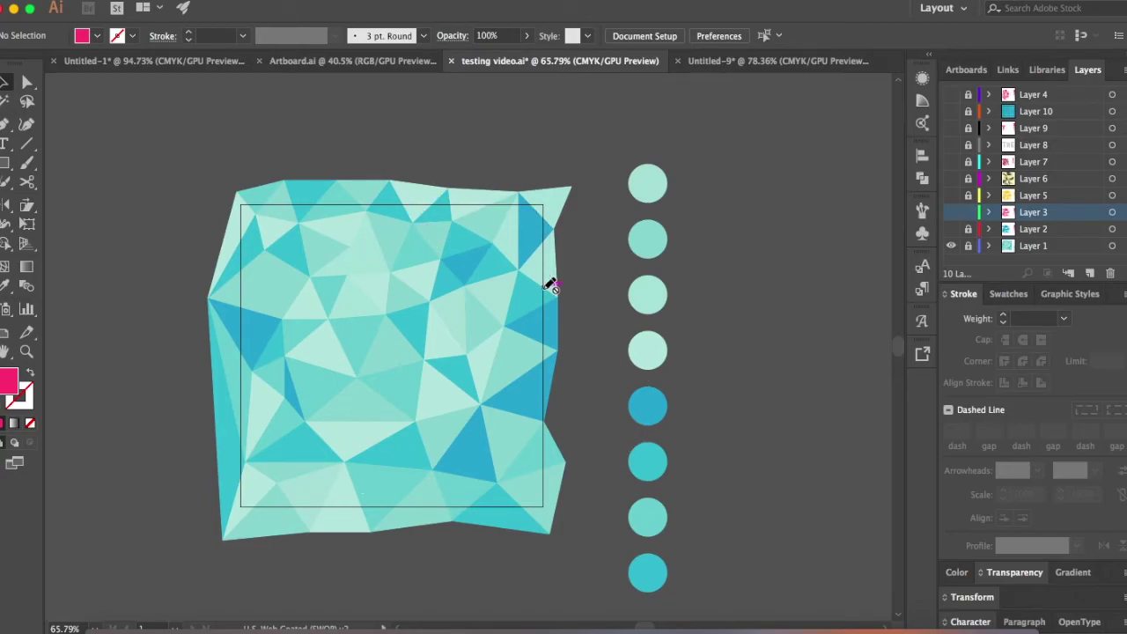
alt+click(951, 196)
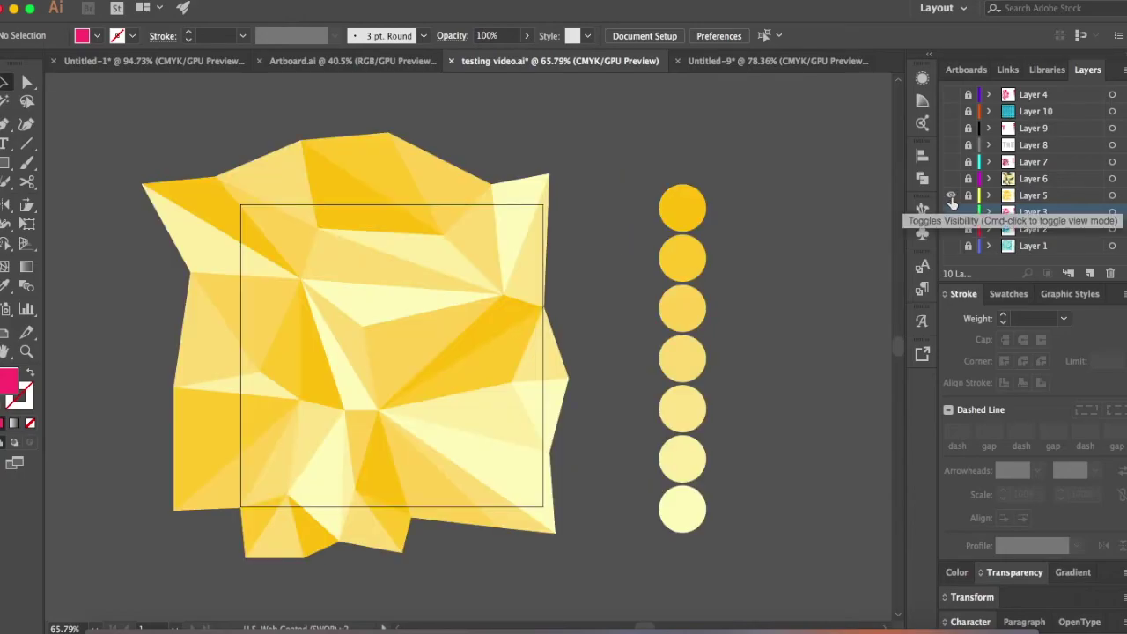
Compare the Layer 6, Layer 5 and Layer 7 colour variants, then return to Untitled-9.
click(951, 195)
click(950, 178)
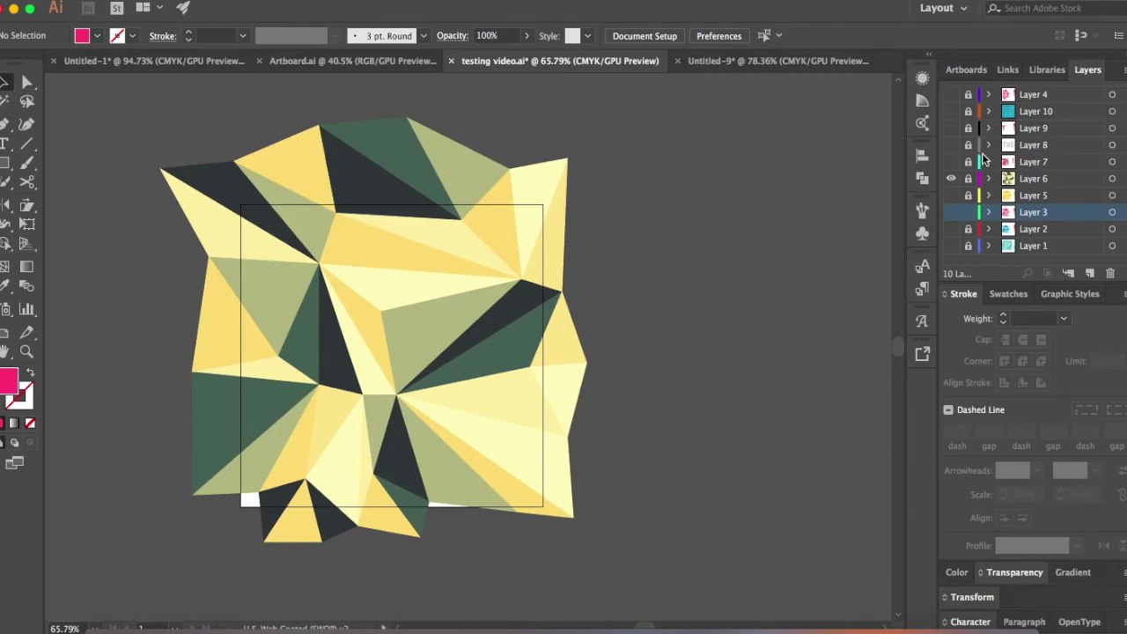
click(950, 179)
click(950, 196)
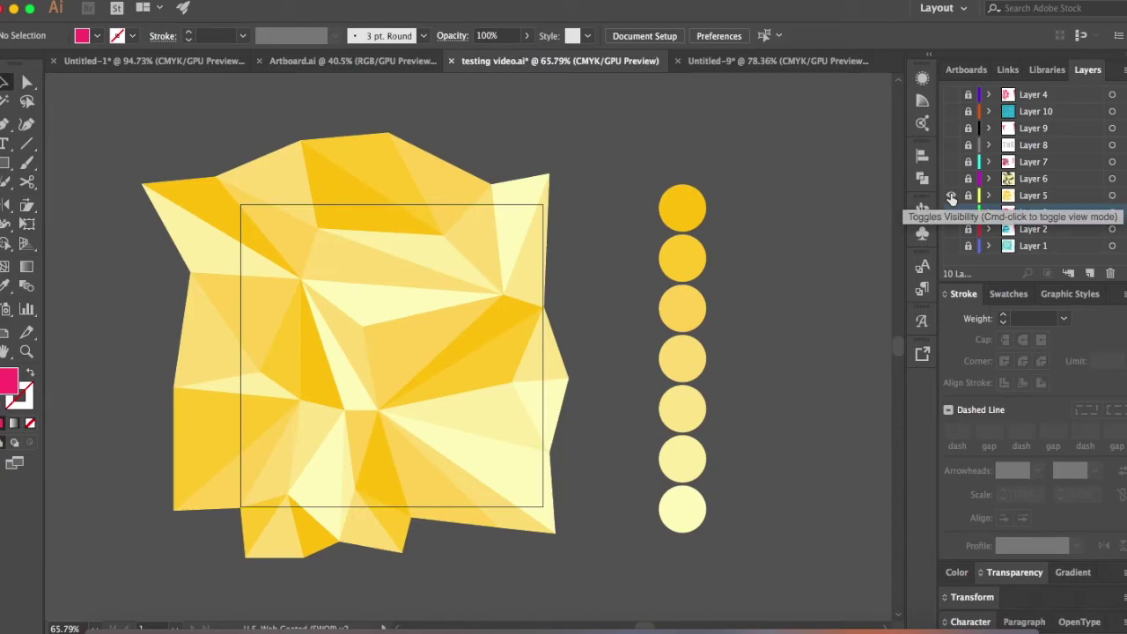
click(950, 195)
click(951, 162)
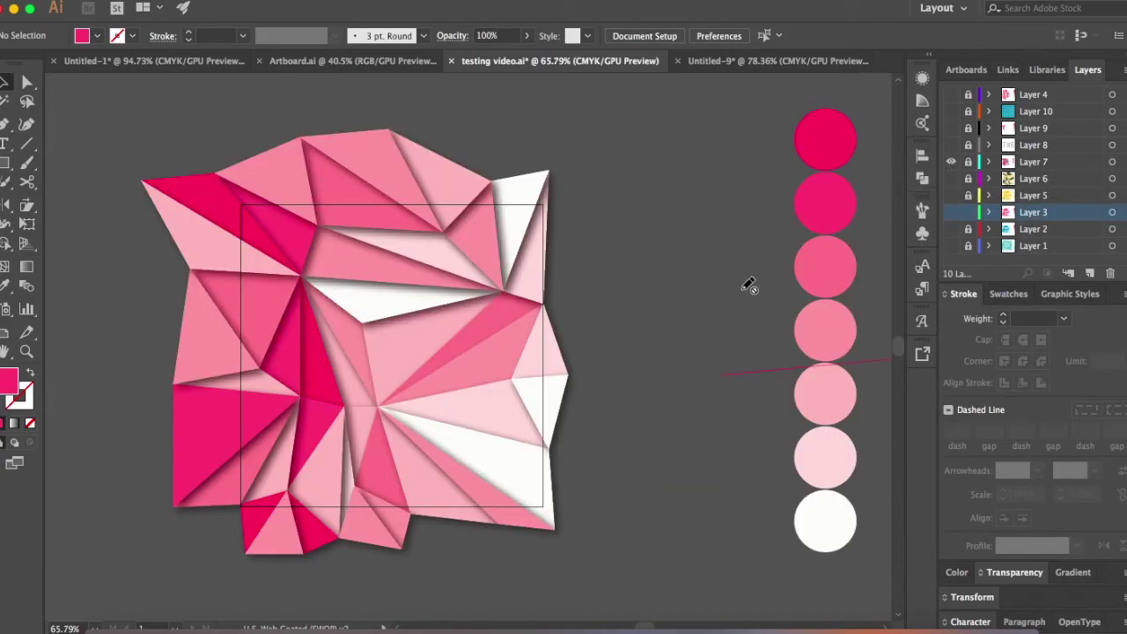
click(786, 61)
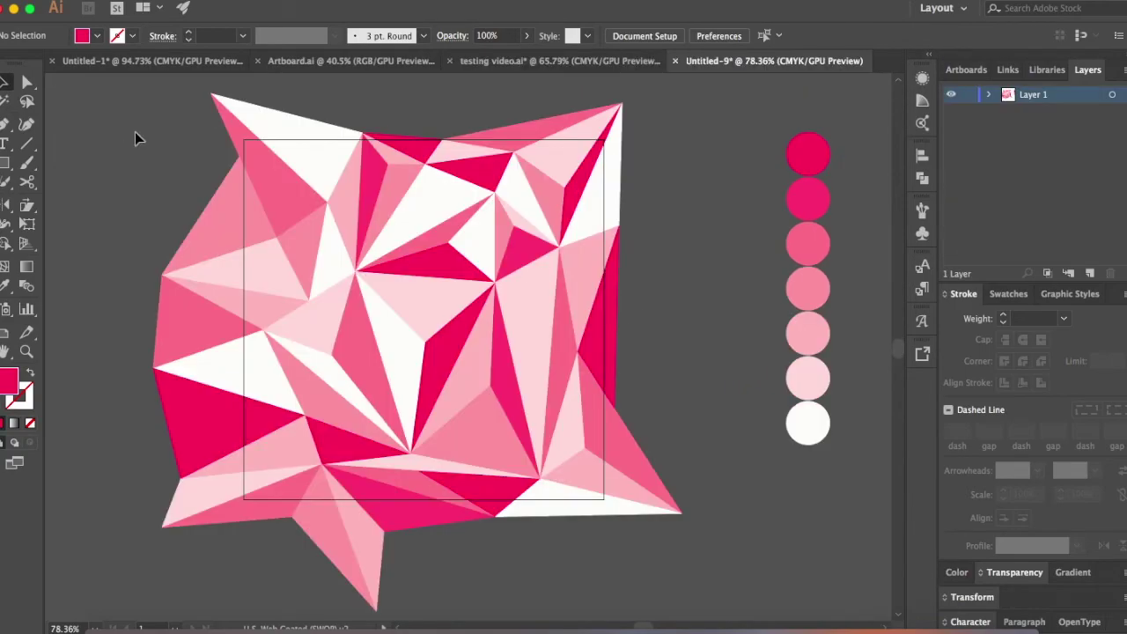
Select all the triangle artwork and preview a Stylize > Drop Shadow effect.
drag(146, 99, 700, 554)
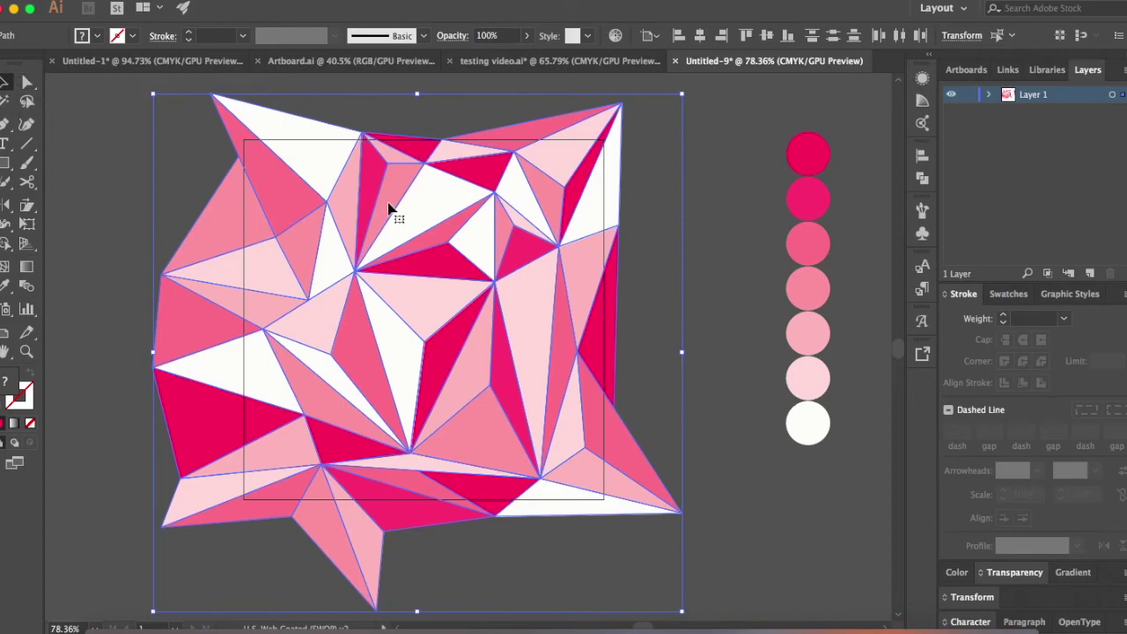
click(350, 2)
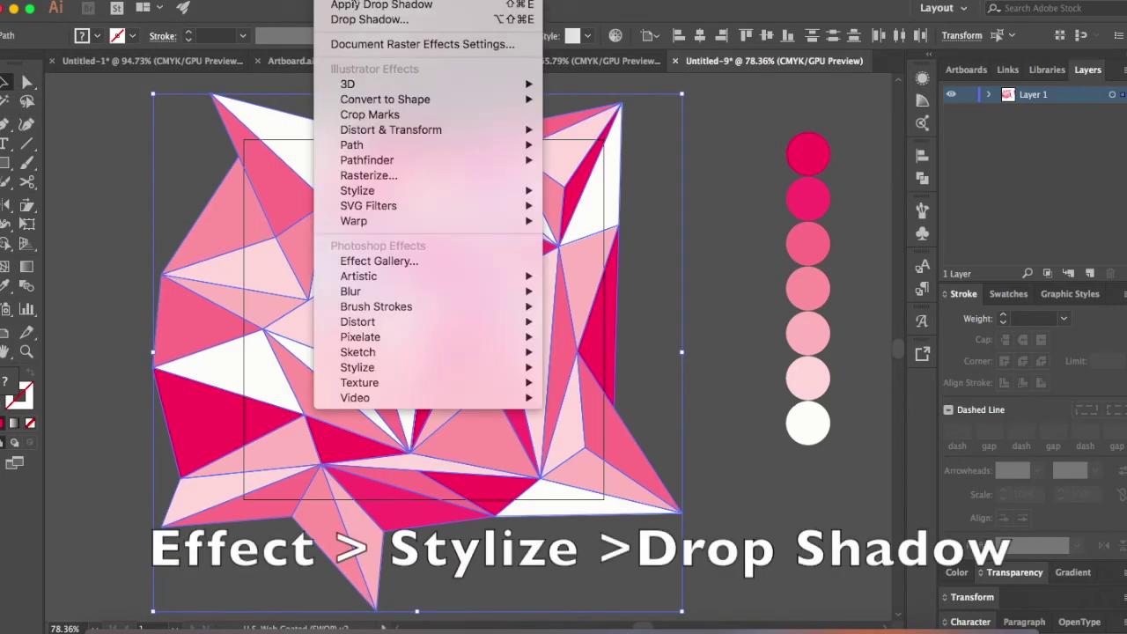
mouse_move(528, 191)
click(567, 196)
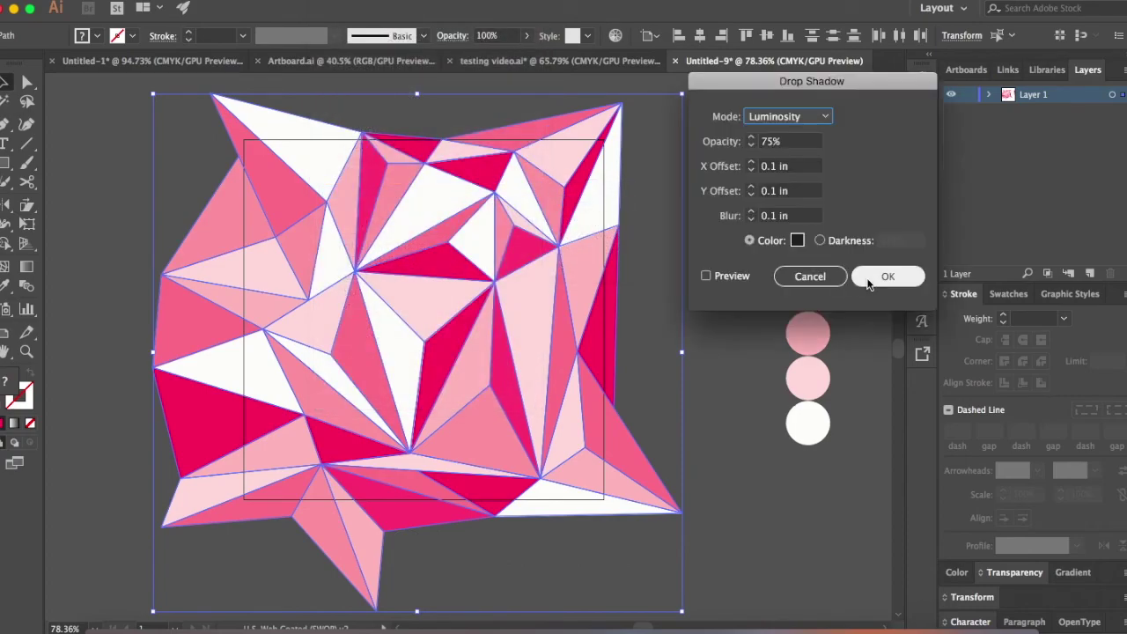
click(705, 276)
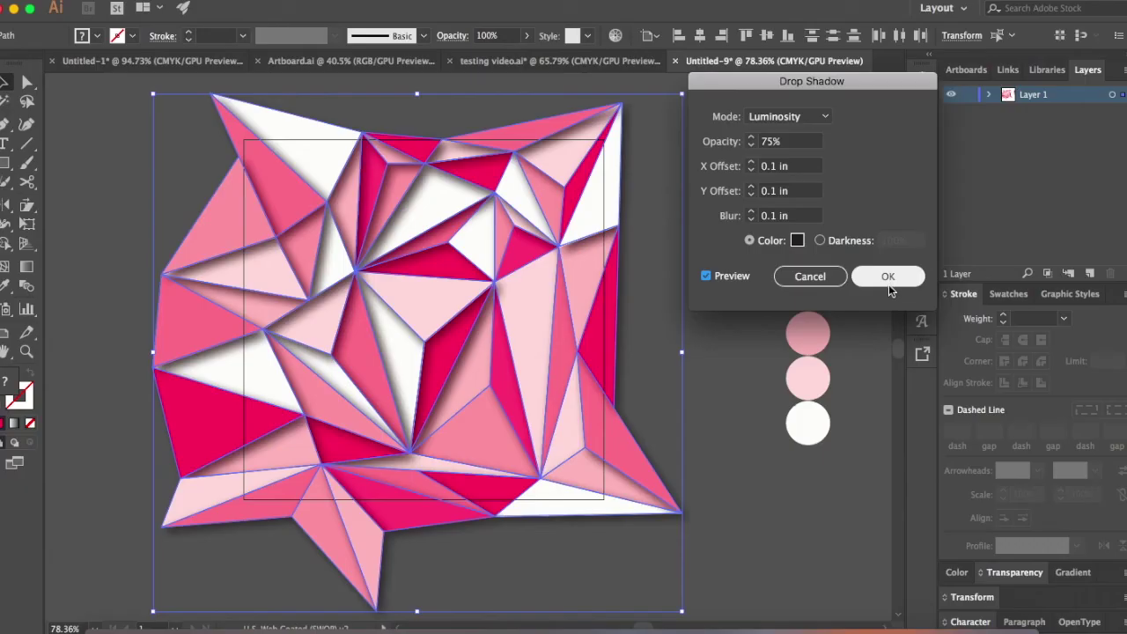
Apply the drop shadow, inspect it with nothing selected, then undo it.
click(852, 474)
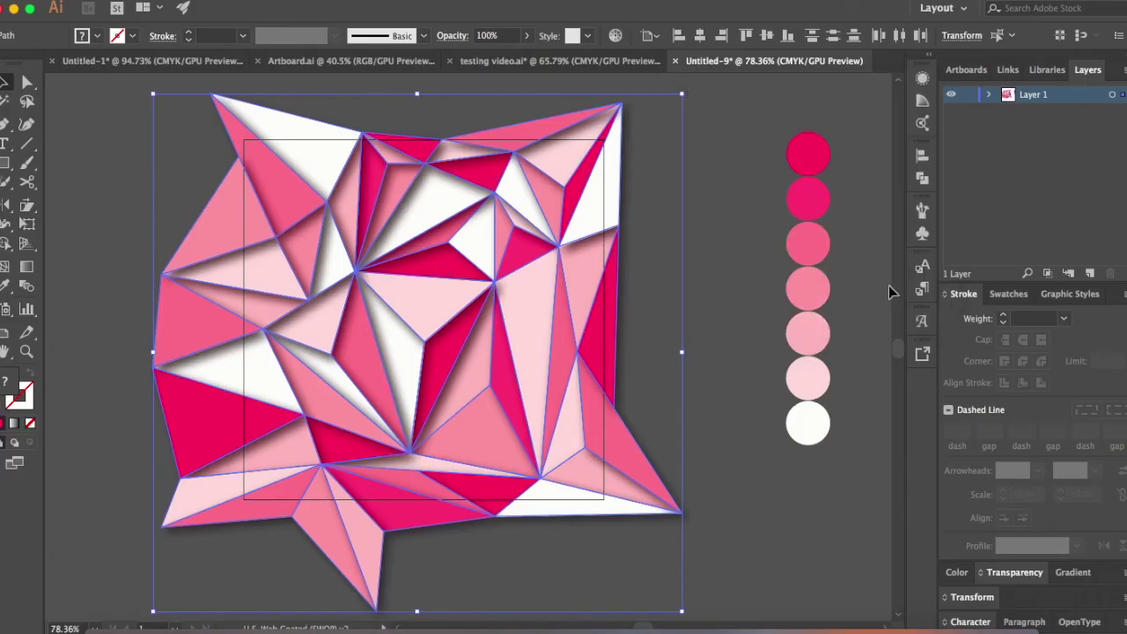
click(814, 479)
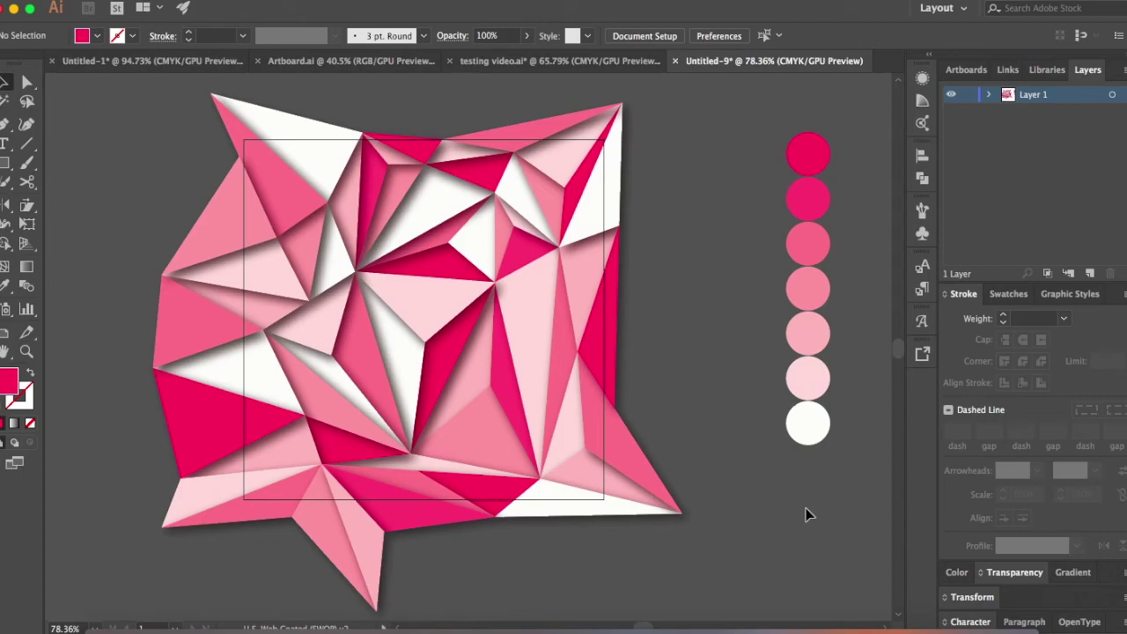
key(super+a)
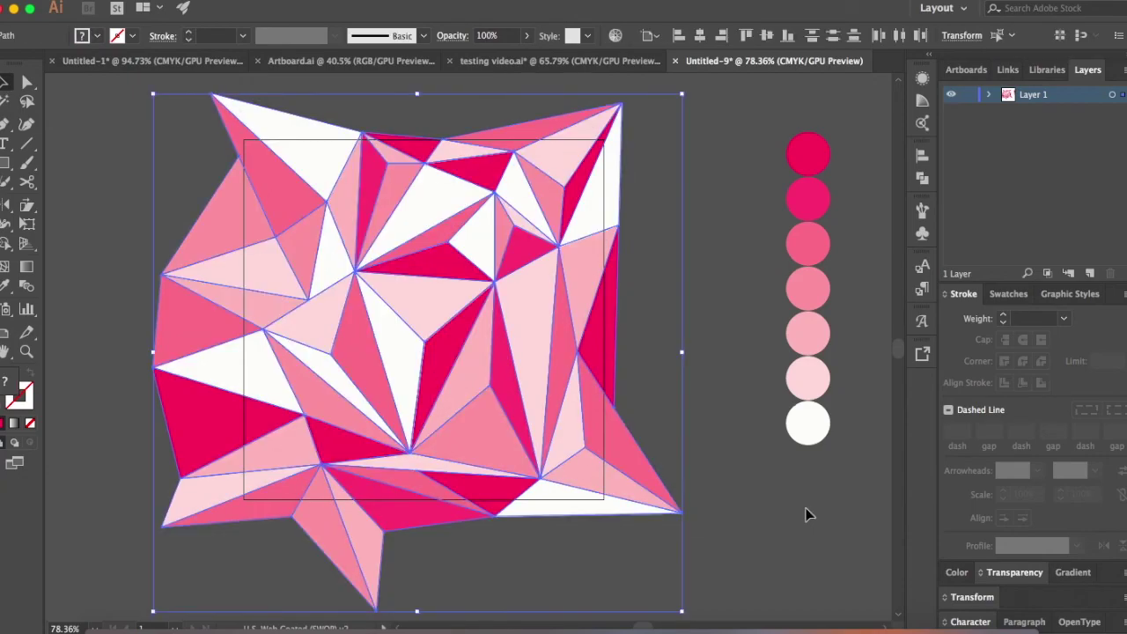
In testing video.ai, hide Layer 4's pink block pattern and show Layer 3's pink triangle variant.
key(super+shift+a)
key(super+grave)
scroll(799, 296, down, 2)
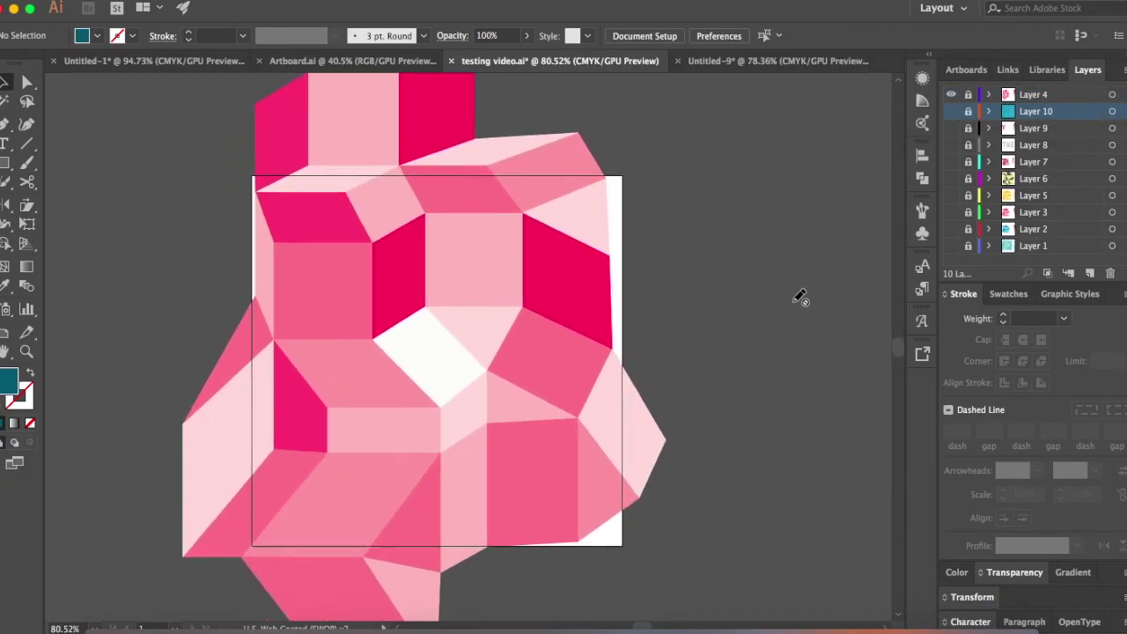
scroll(800, 296, down, 4)
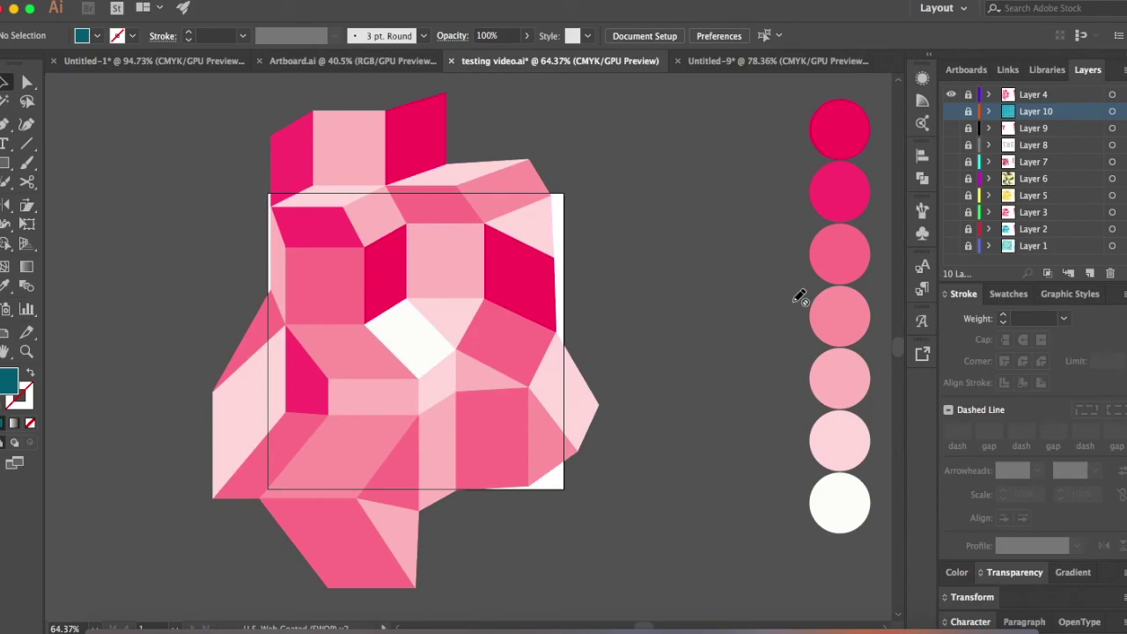
scroll(800, 296, up, 4)
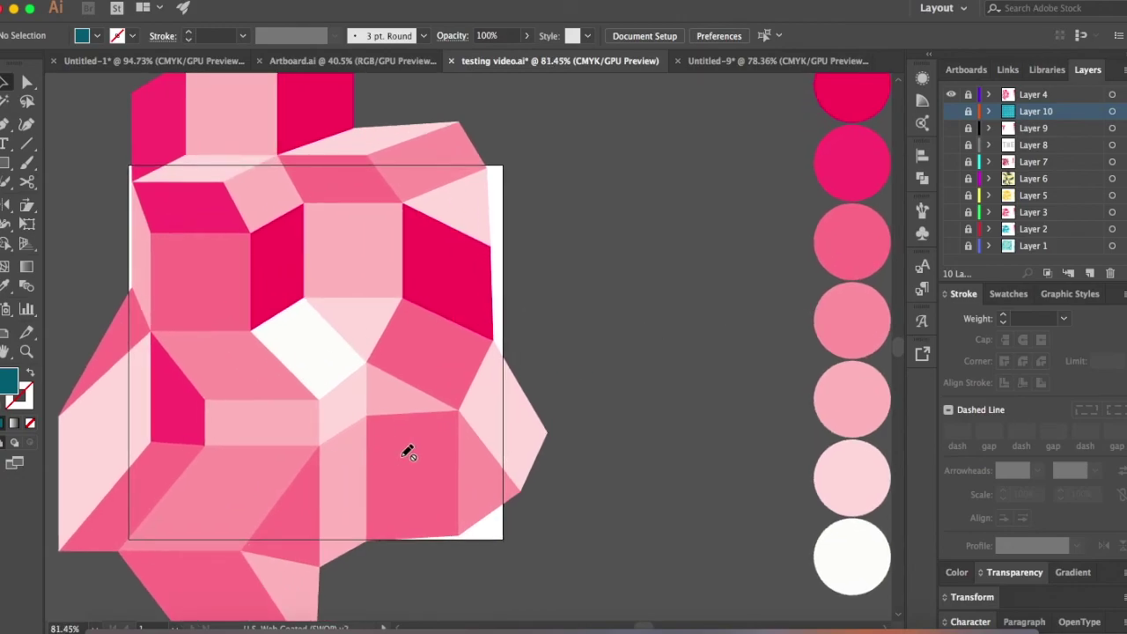
scroll(543, 327, left, 5)
scroll(543, 328, up, 2)
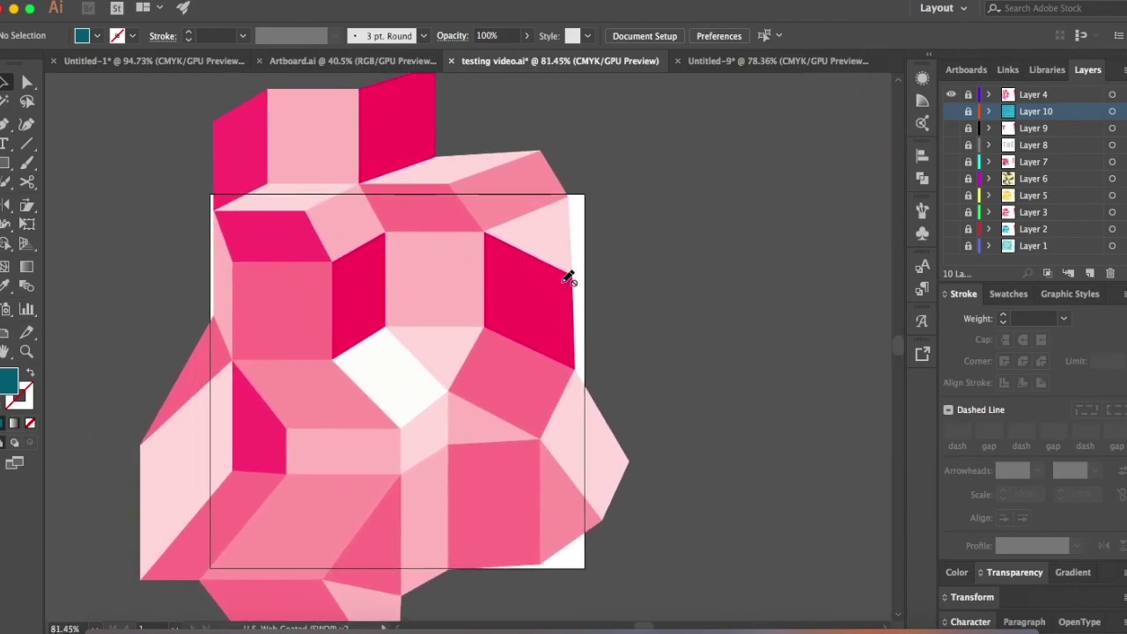
scroll(667, 293, down, 4)
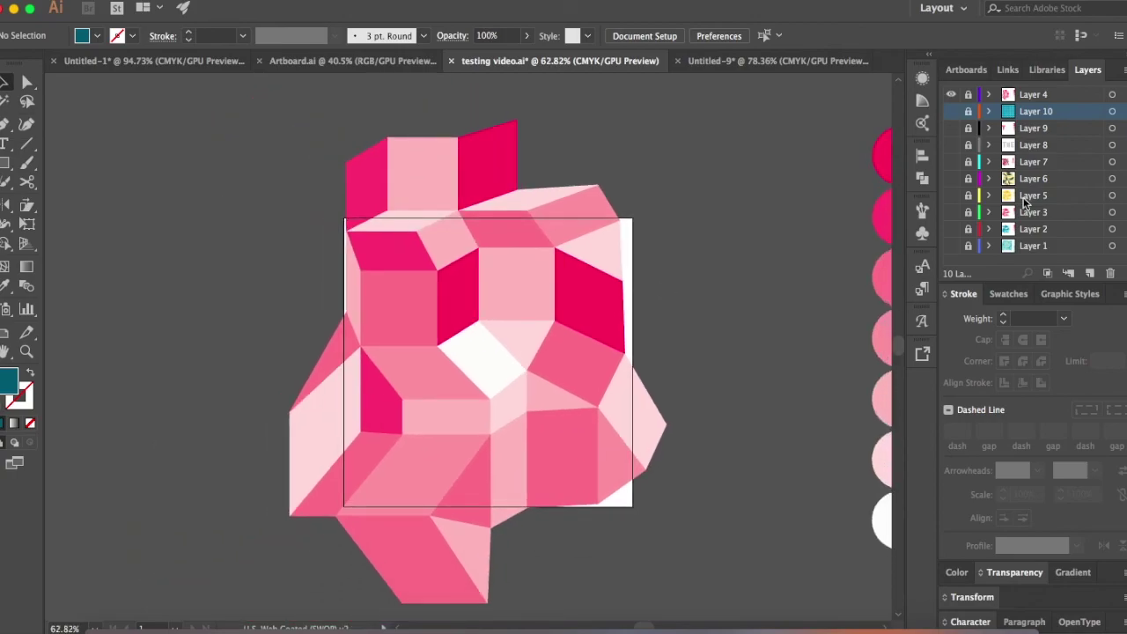
click(951, 94)
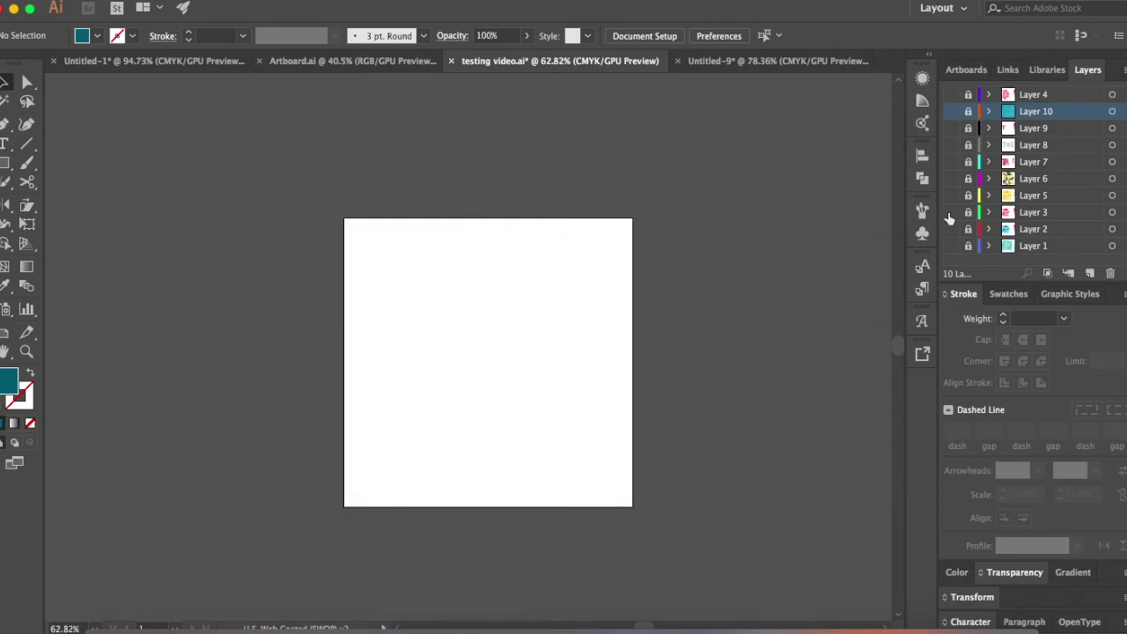
click(950, 212)
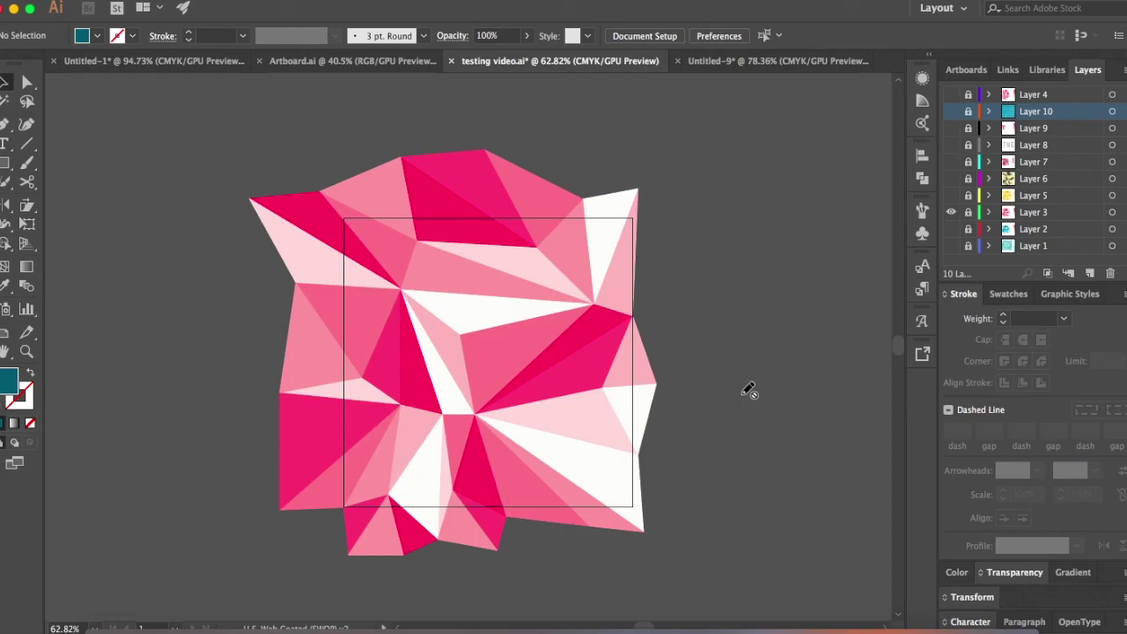